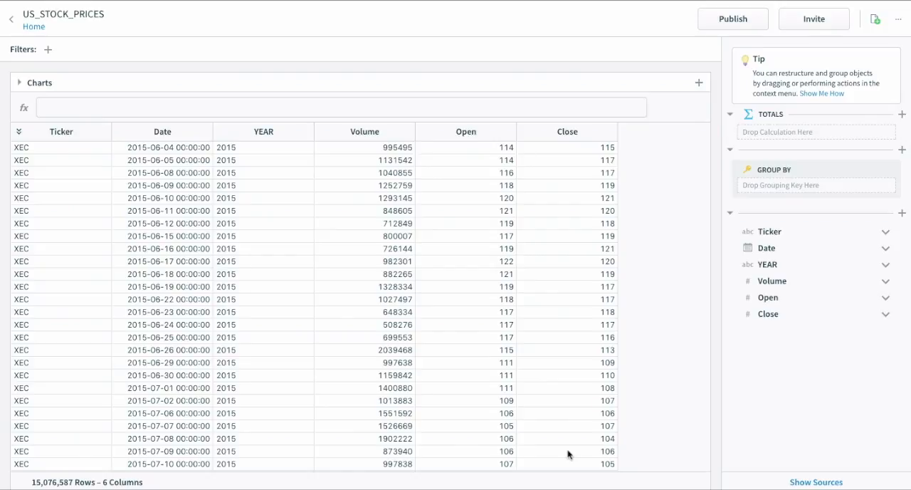
Format the Open and Close columns as currency with two decimal places.
left_click(453, 132)
left_click(553, 131, "shift")
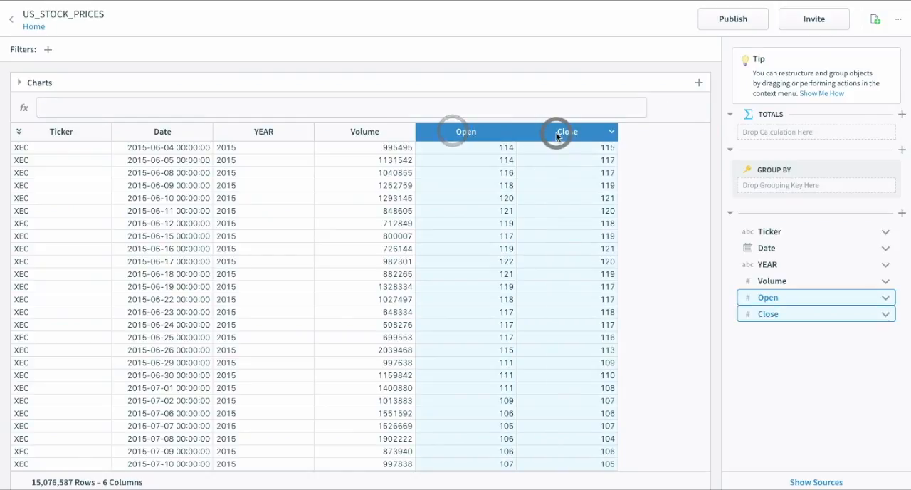
right_click(556, 132)
mouse_move(603, 377)
left_click(688, 459)
left_click(462, 223)
Format the Date column as Long Date.
right_click(203, 131)
mouse_move(252, 400)
mouse_move(264, 427)
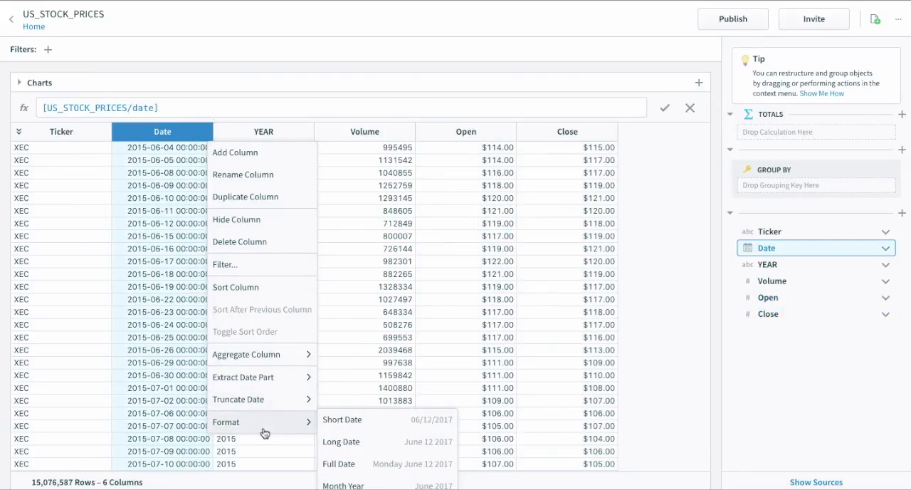
left_click(380, 444)
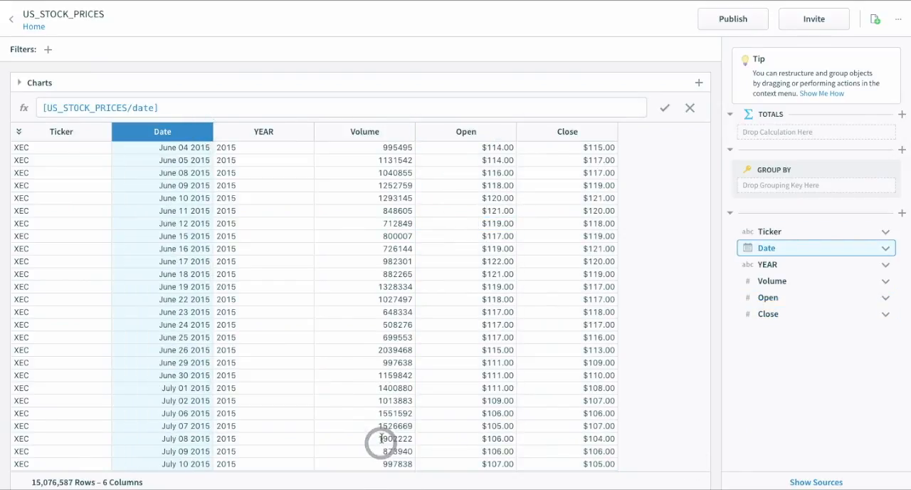
left_click(164, 244)
left_click(637, 274)
Start joining a table to the worksheet, choosing the COMPANIES table from the STOCKS database.
left_click(808, 481)
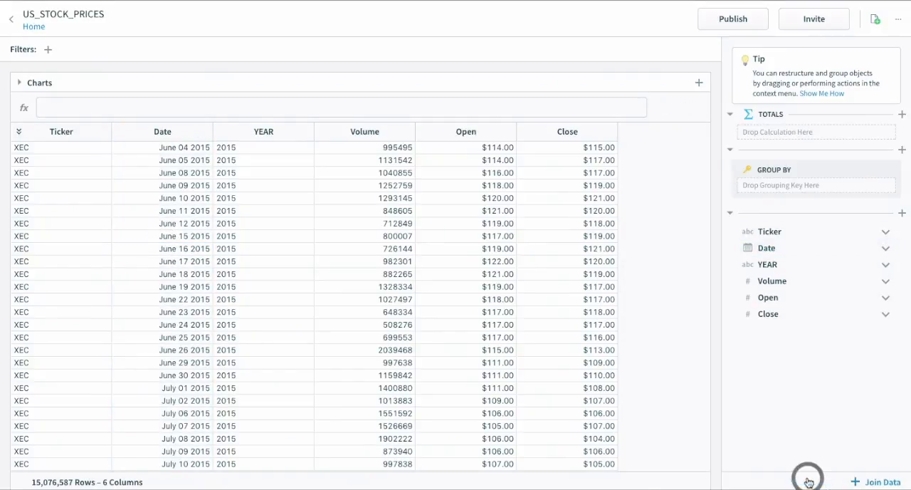
left_click(864, 477)
double_click(335, 183)
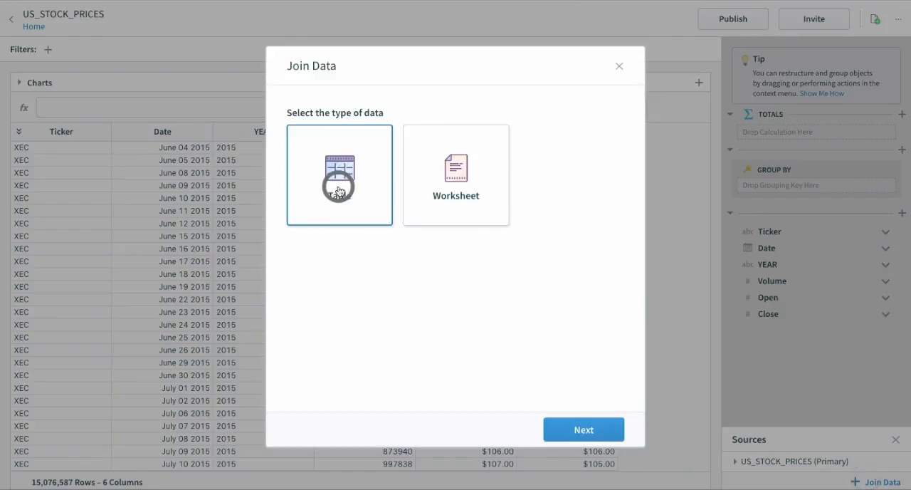
left_click(331, 191)
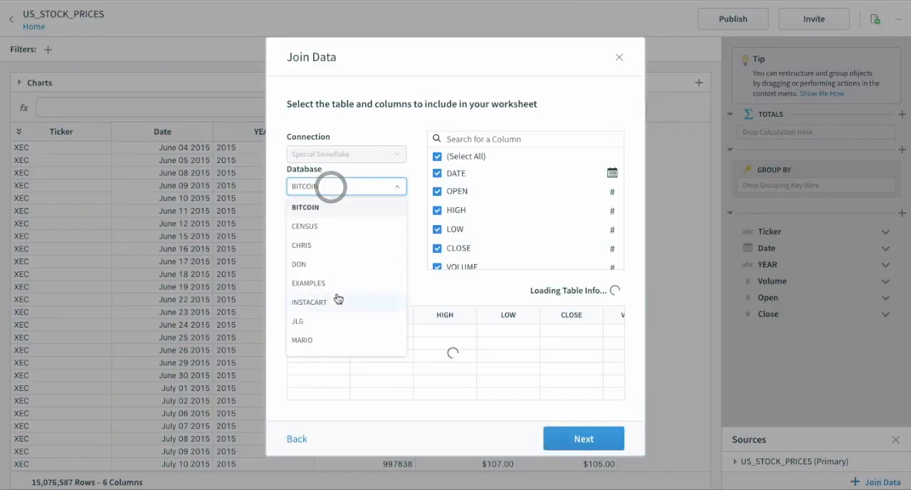
scroll(334, 306, "down", 5)
left_click(309, 289)
left_click(339, 259)
left_click(333, 283)
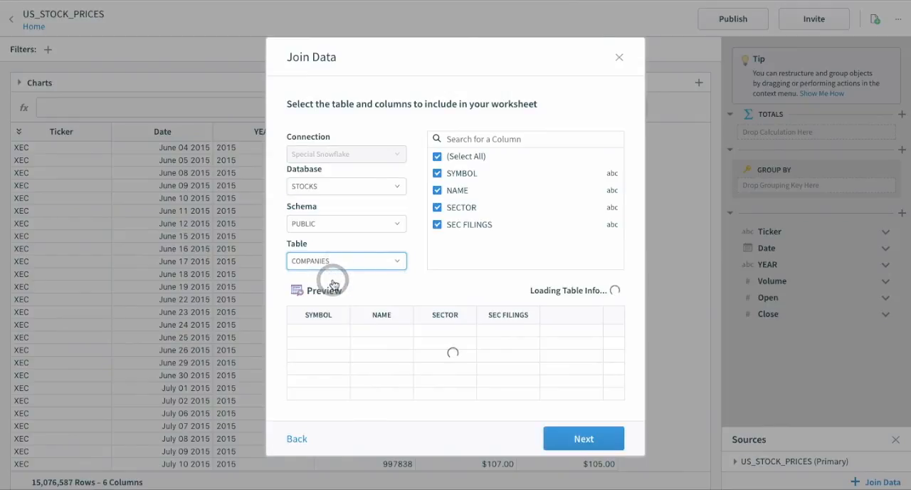
Exclude the SEC FILINGS column and apply the join between Ticker in US_STOCK_PRICES and SYMBOL in COMPANIES.
left_click(469, 226)
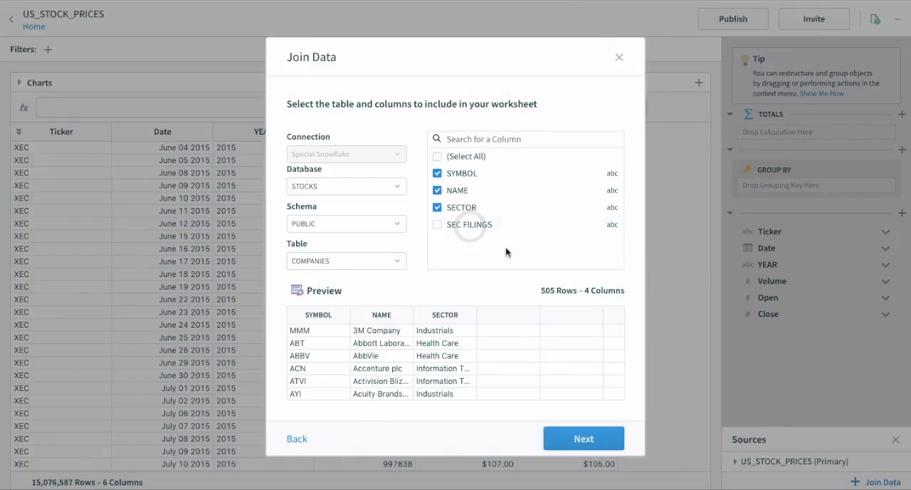
left_click(582, 439)
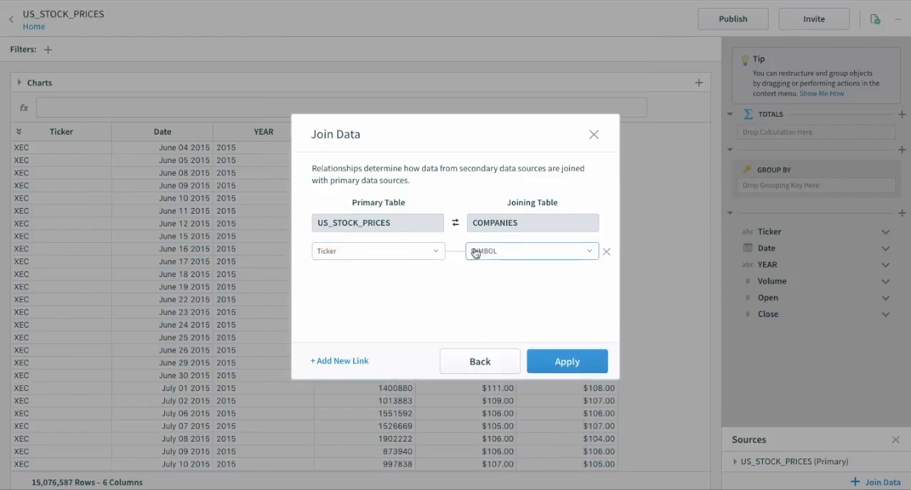
left_click(567, 362)
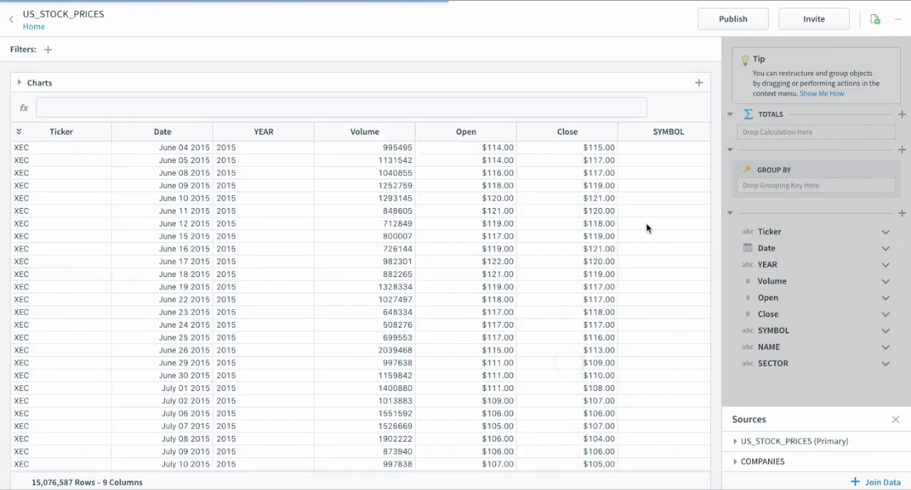
left_click(895, 419)
Filter the SECTOR column to include only Information Technology, leaving out nulls.
scroll(453, 301, "right", 2)
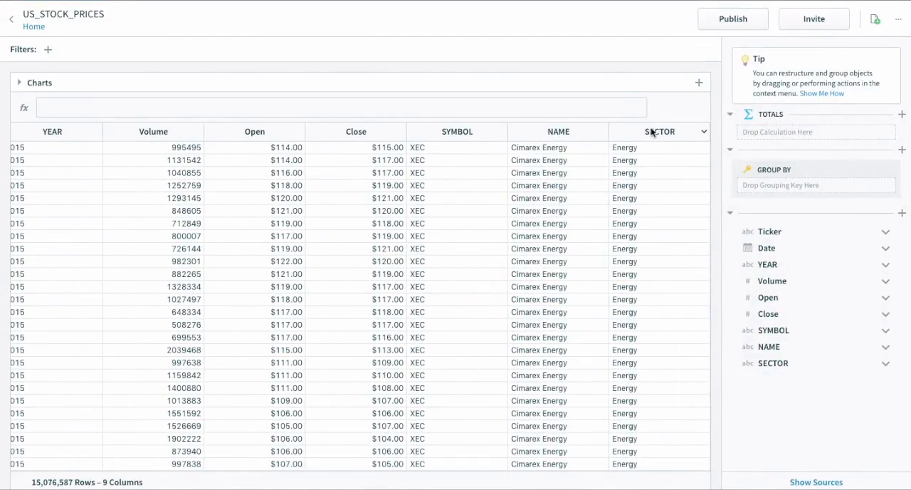
right_click(651, 131)
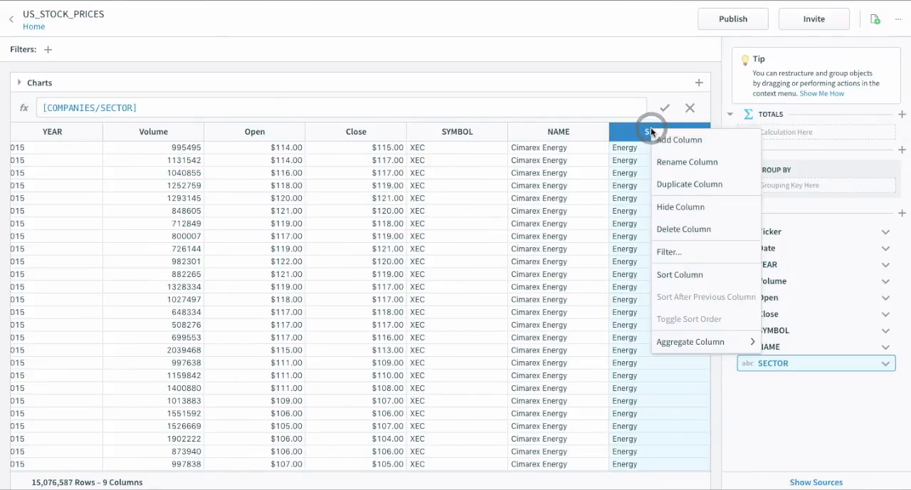
left_click(685, 252)
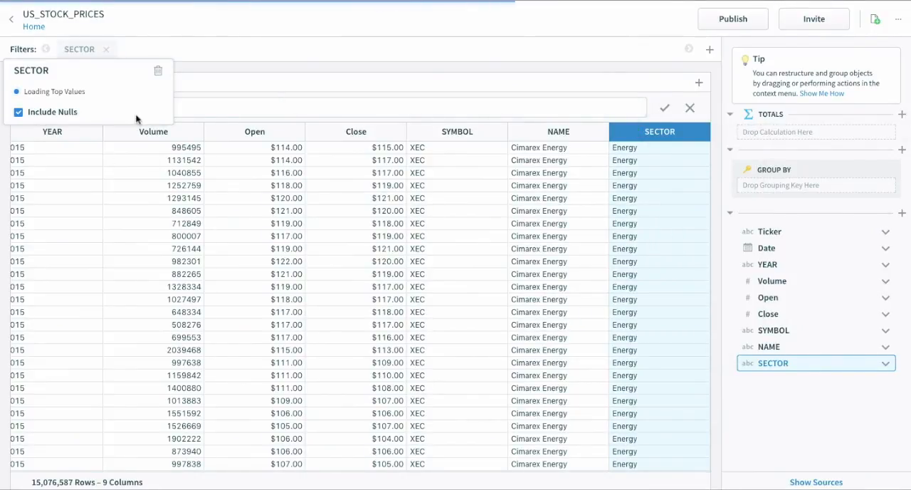
left_click(39, 274)
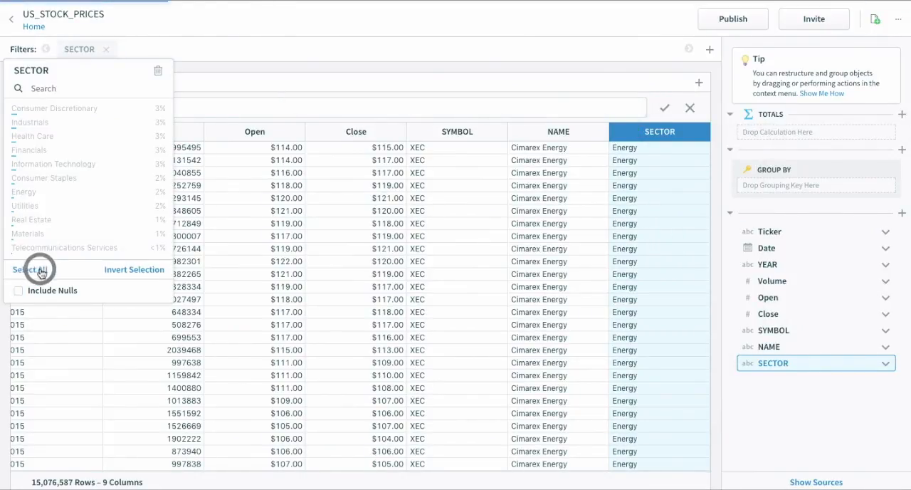
left_click(81, 168)
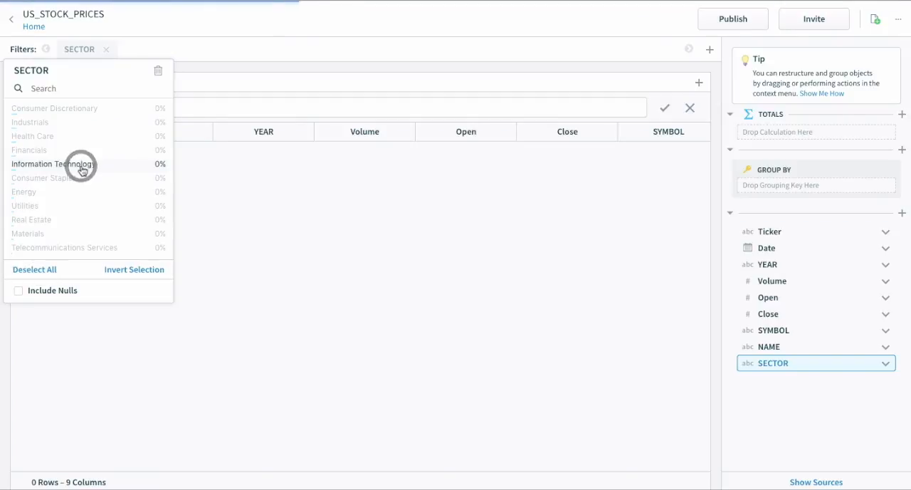
left_click(142, 46)
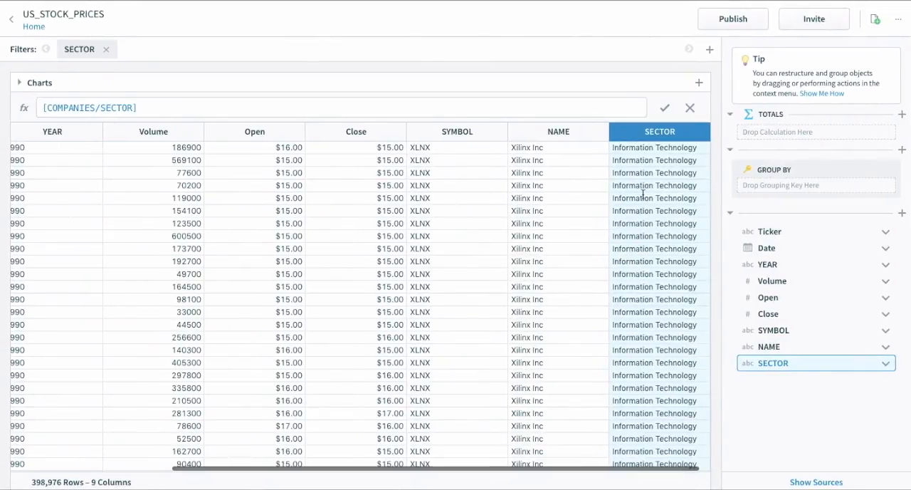
left_click(662, 203)
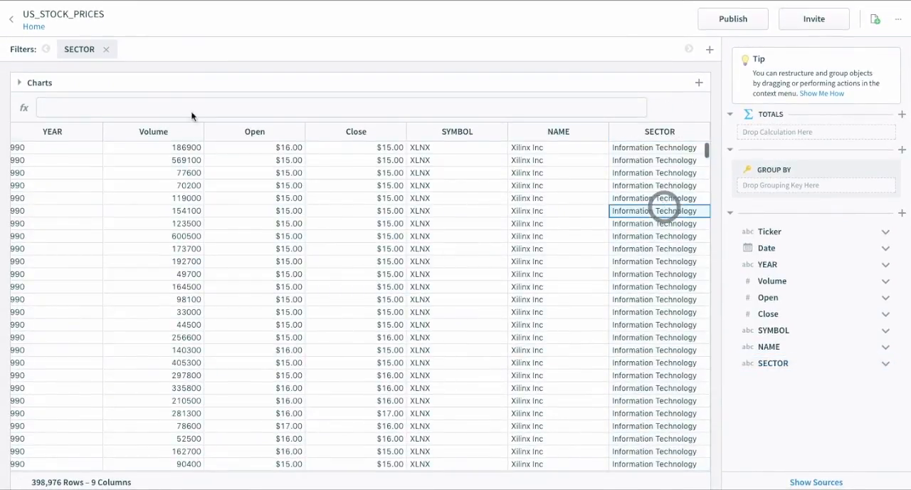
Filter the Date column to start from 11/01/2016.
right_click(146, 130)
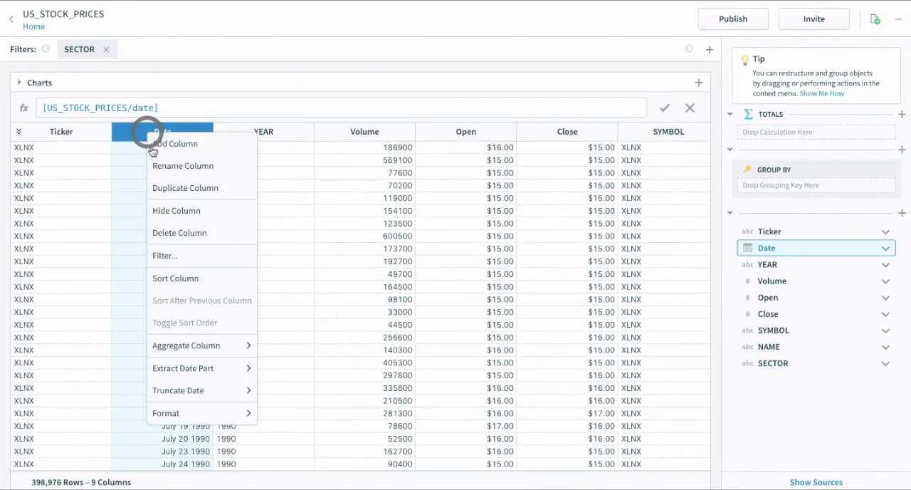
left_click(182, 250)
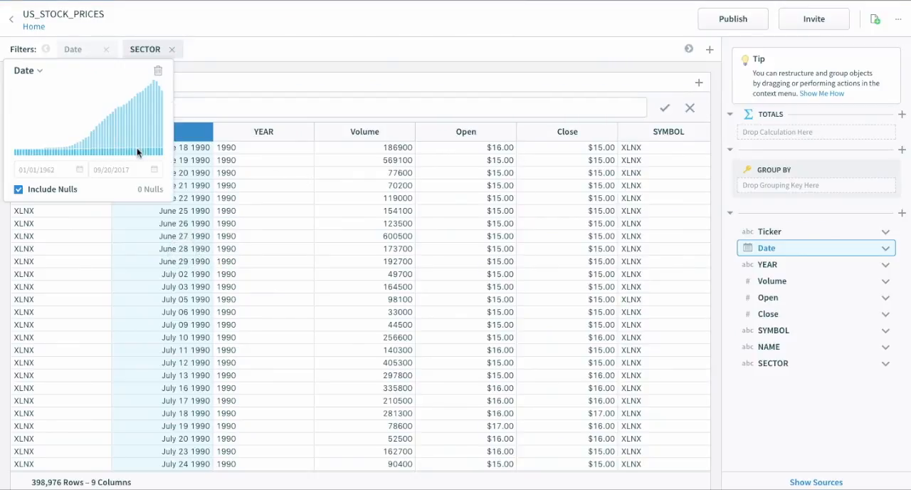
left_click(43, 171)
double_click(42, 171)
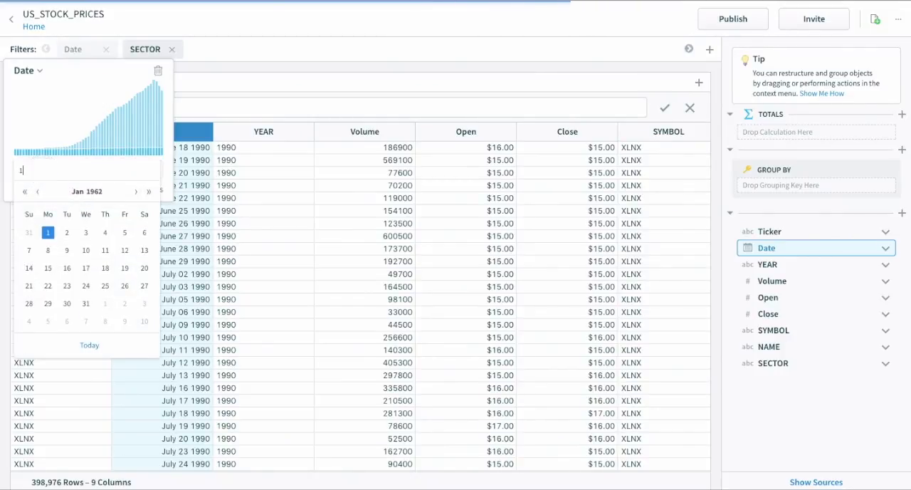
type("11/01/2016")
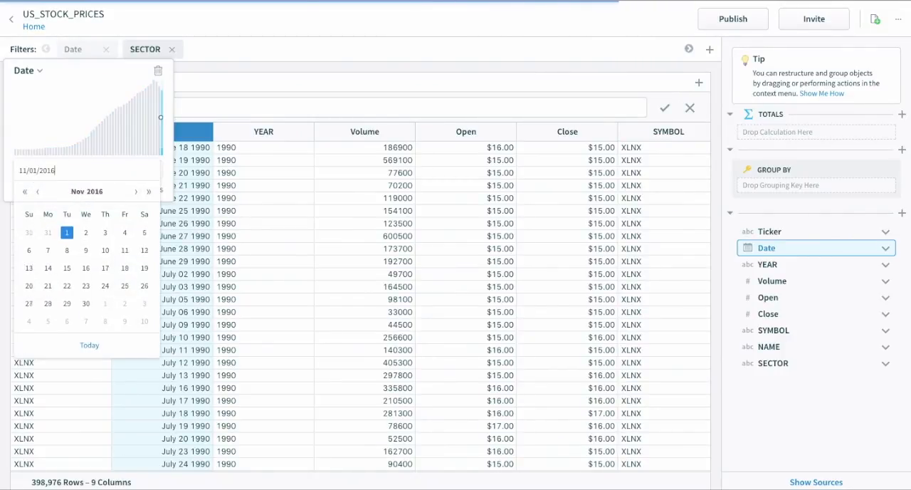
left_click(64, 232)
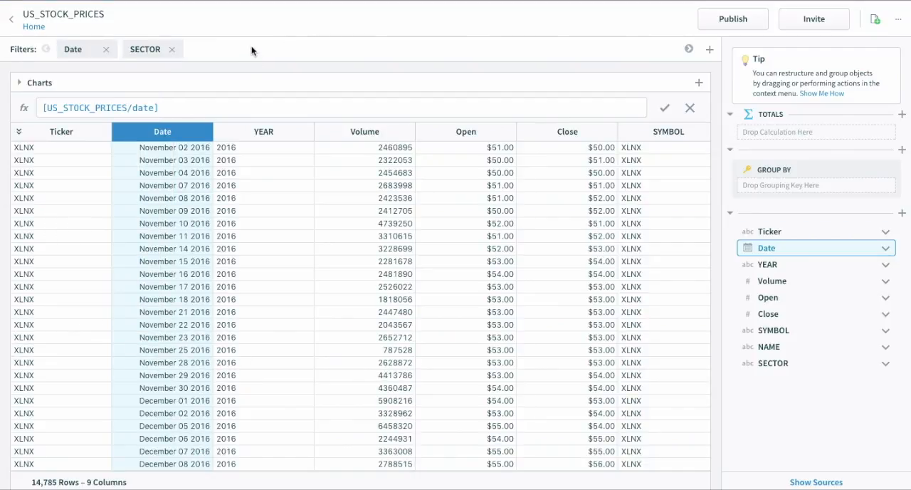
left_click(163, 201)
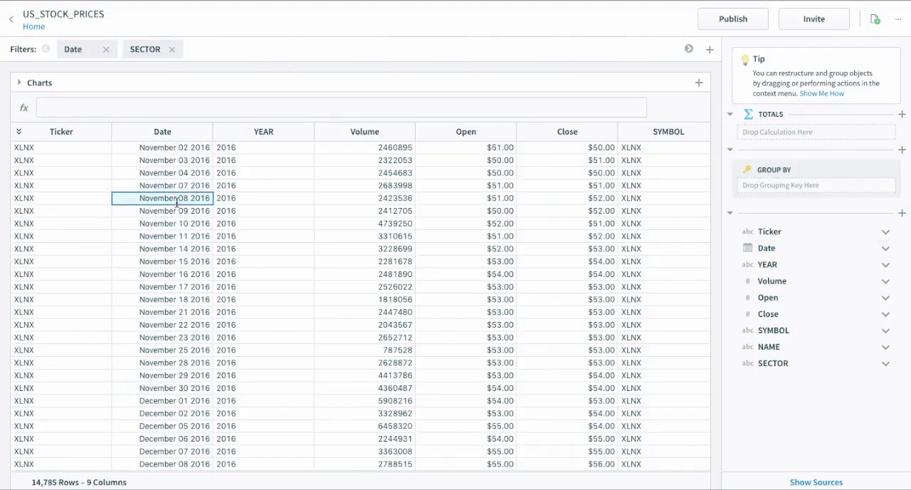
Add a new column after SECTOR and name it Capital Traded.
scroll(493, 201, "right", 3)
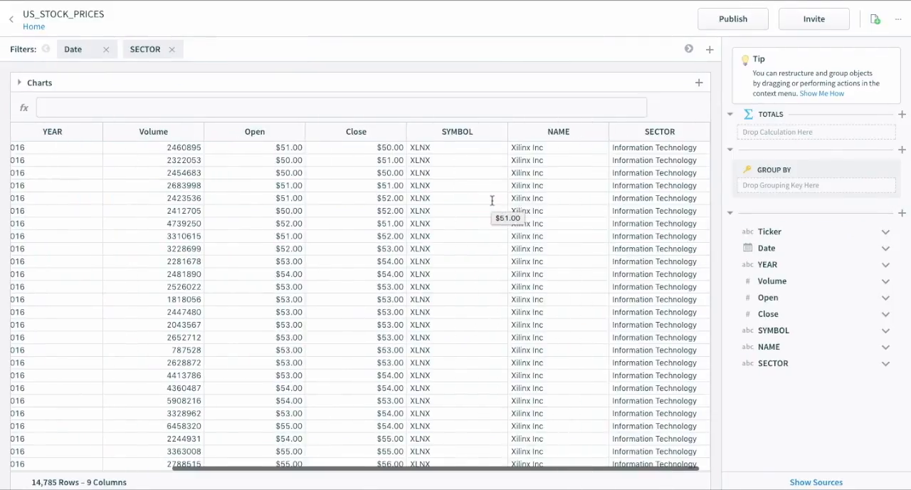
left_click(659, 134)
right_click(669, 136)
left_click(672, 140)
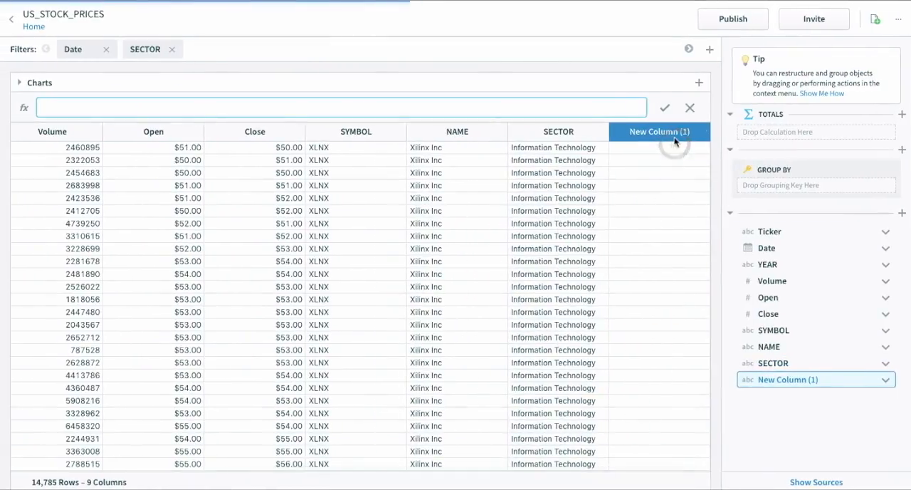
double_click(642, 131)
type("Capital Traded")
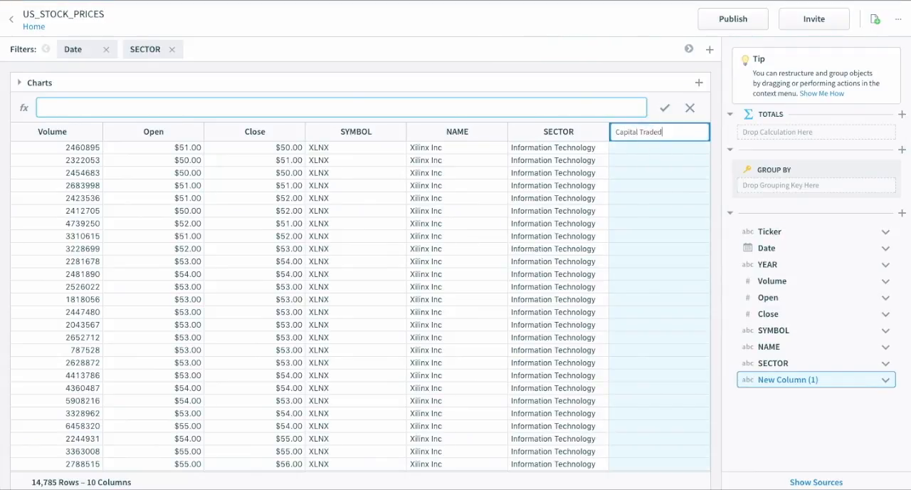
key("Return")
Enter the formula [Close] * [Volume] for the Capital Traded column.
left_click(560, 109)
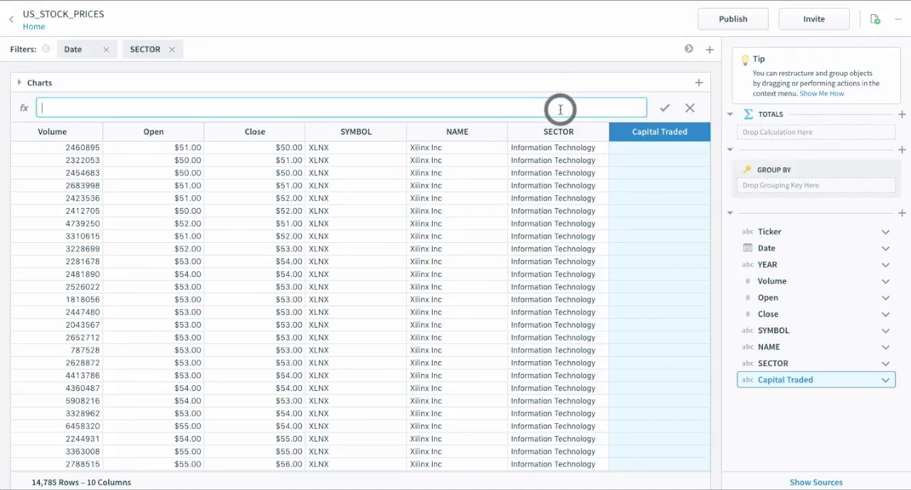
type("[Close] * [Volume]")
key("Return")
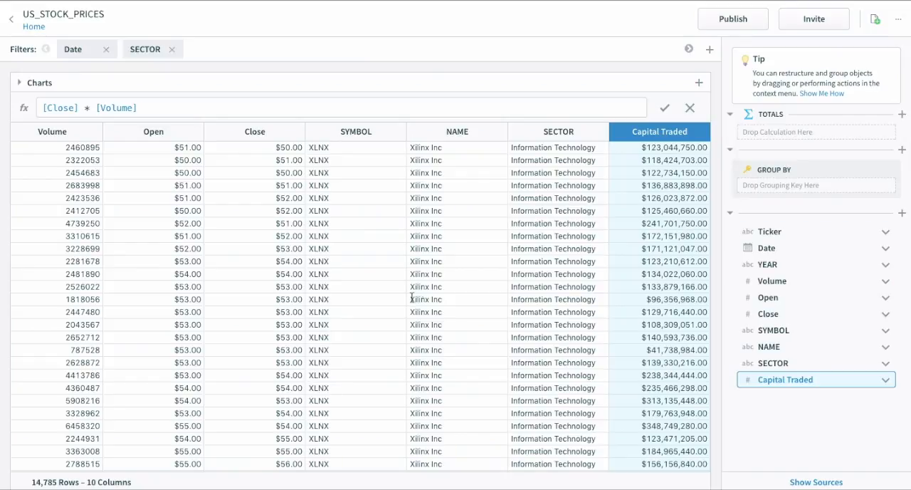
left_click(486, 284)
left_click(658, 220)
Group the worksheet rows by the NAME column.
scroll(495, 260, "left", 5)
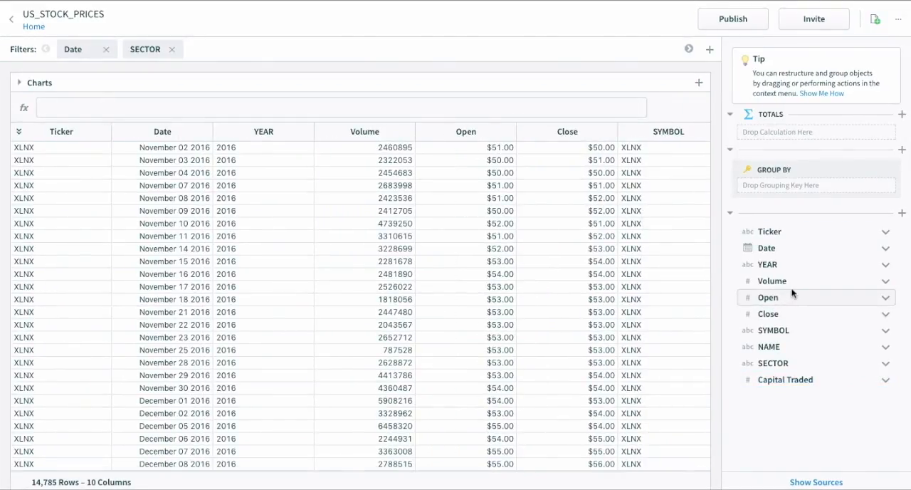
left_click_drag(792, 345, 797, 185)
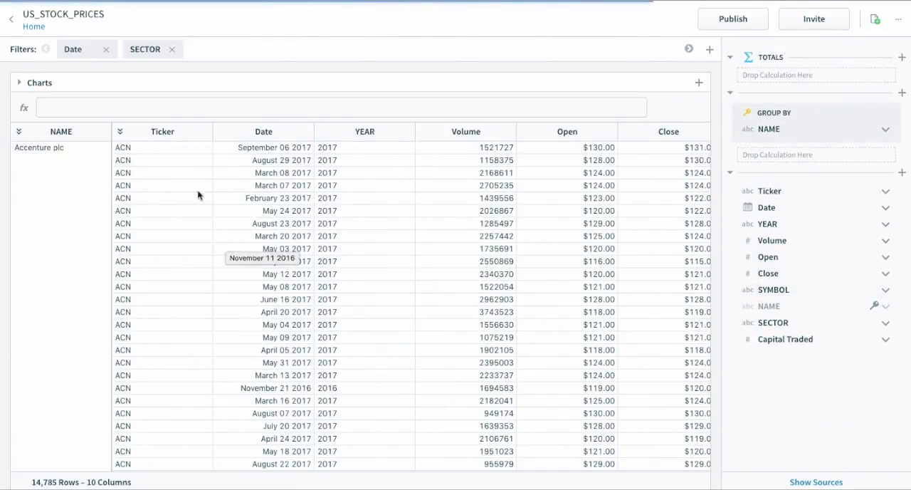
left_click(179, 246)
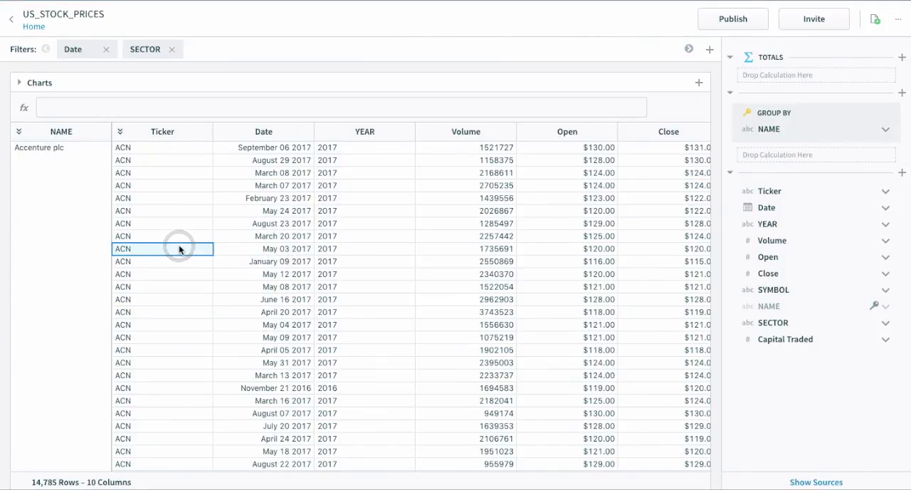
left_click(90, 222)
left_click(156, 234)
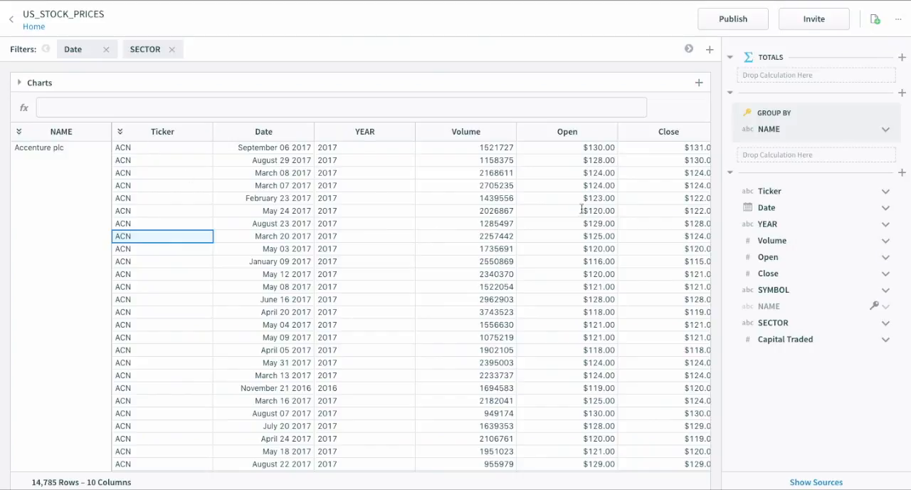
Add the sum of Capital Traded as a calculation for the NAME grouping and collapse the detail rows beneath it.
left_click(803, 338)
left_click_drag(803, 339, 799, 157)
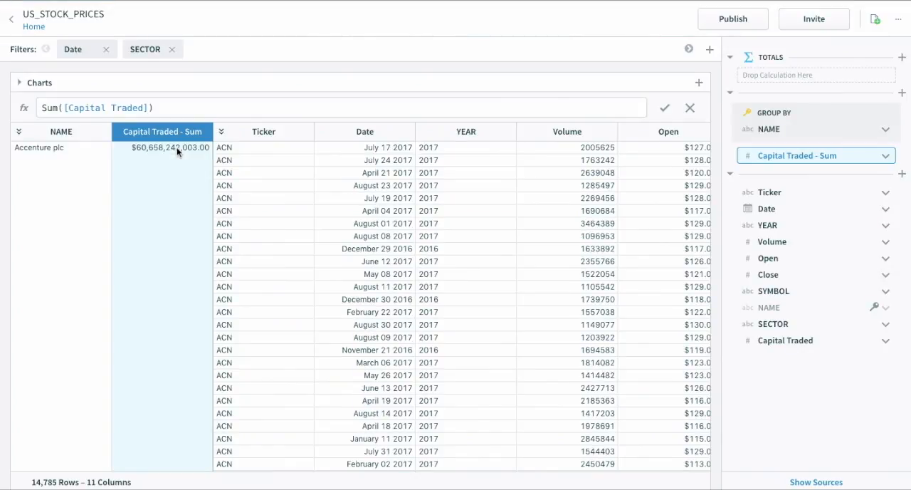
left_click(98, 182)
left_click(154, 188)
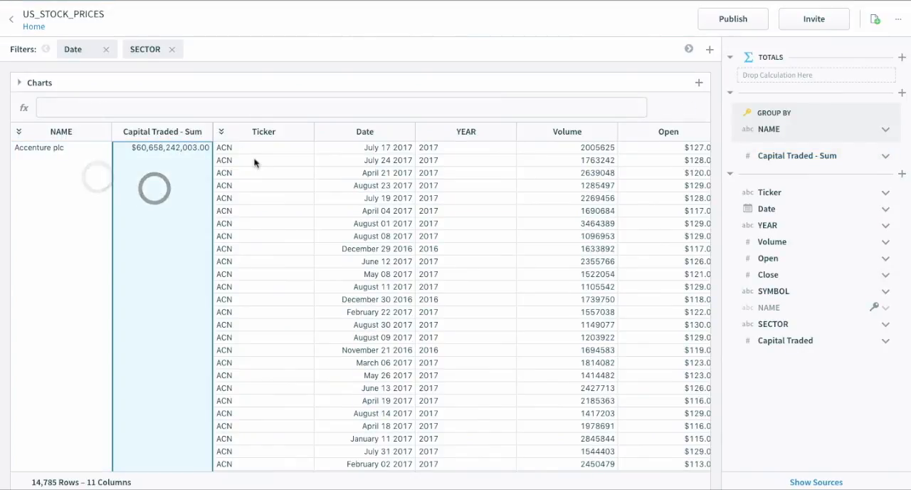
left_click(222, 134)
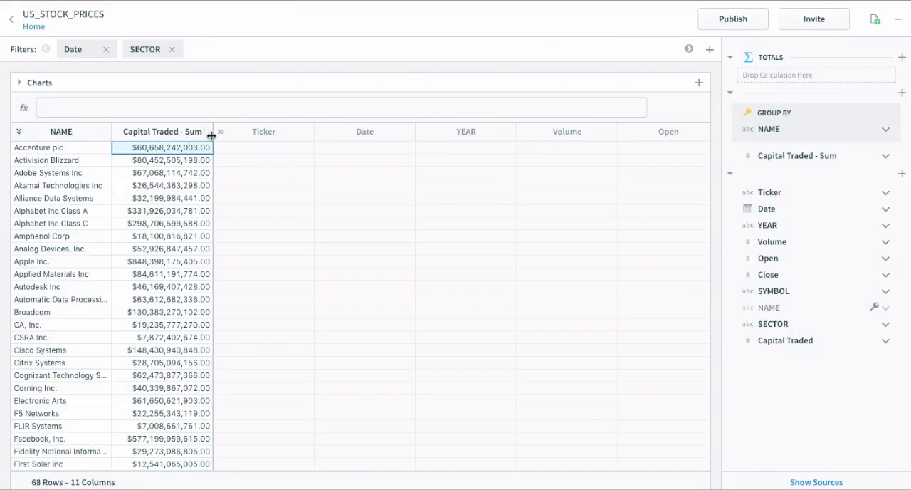
Add a new column after Capital Traded - Sum and name it Capital Traded - Ranked.
double_click(212, 133)
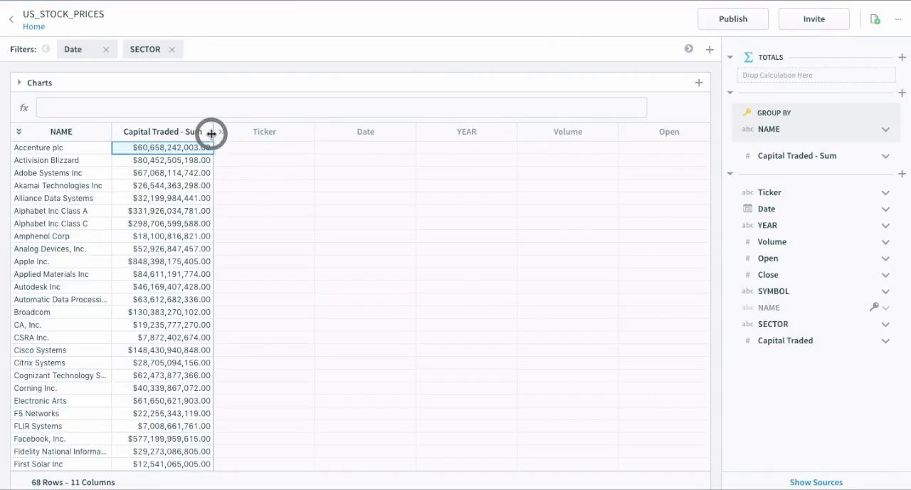
left_click(175, 248)
right_click(154, 136)
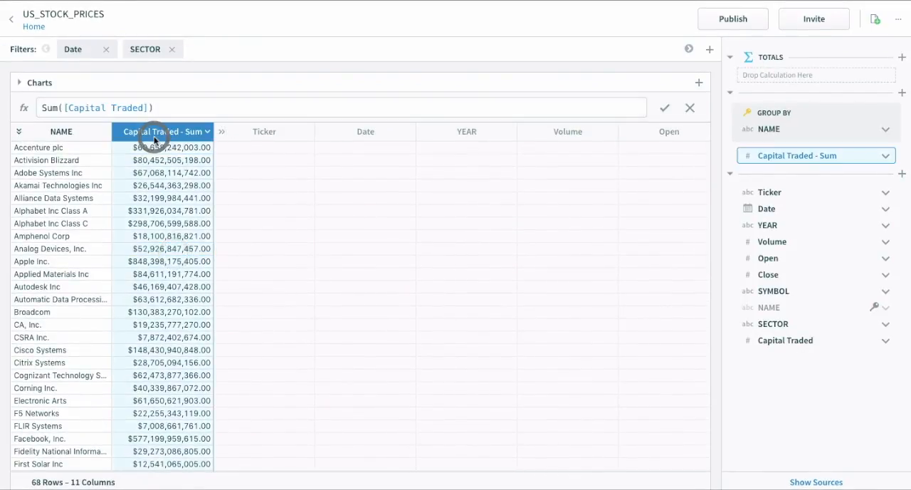
left_click(177, 148)
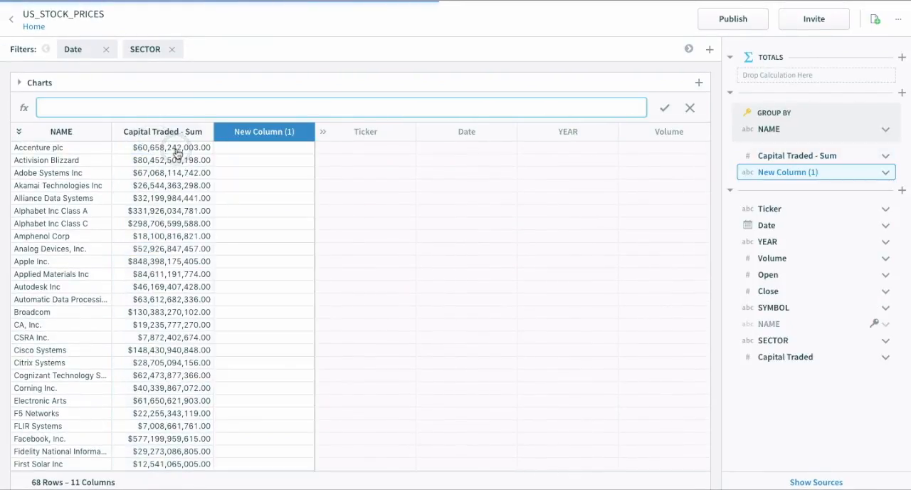
double_click(249, 132)
type("Cap")
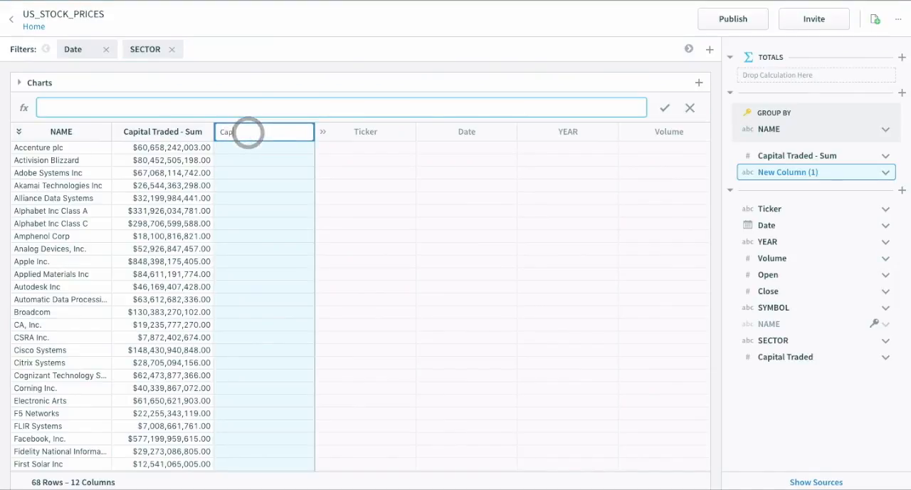
type("ital Traded - Ranked")
key("Return")
Enter the formula Rank([Capital Traded - Sum], "desc") for the Capital Traded - Ranked column.
left_click(258, 106)
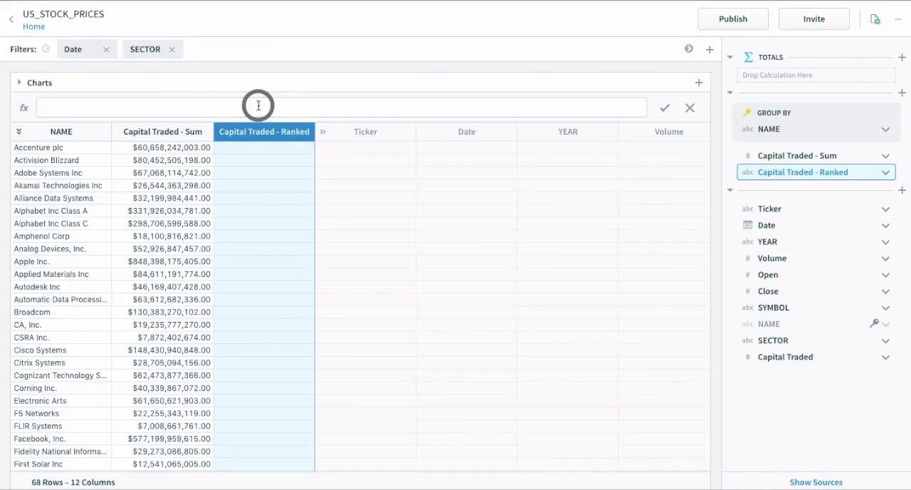
type("Rank(")
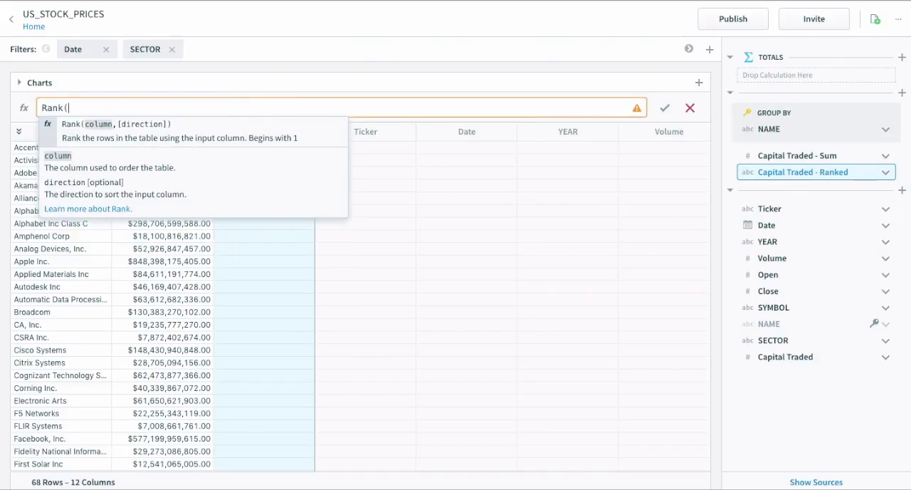
type("[Cap")
key("Down")
key("Return")
type(", \"")
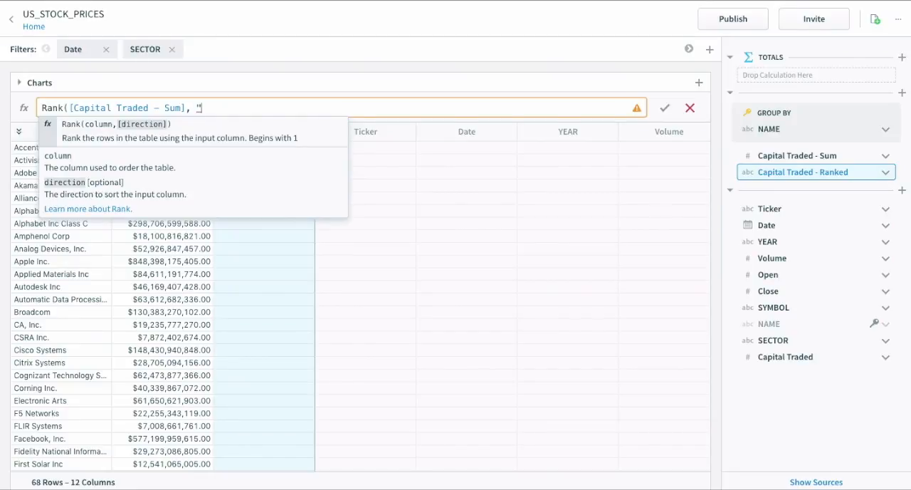
type("desc\")")
key("Return")
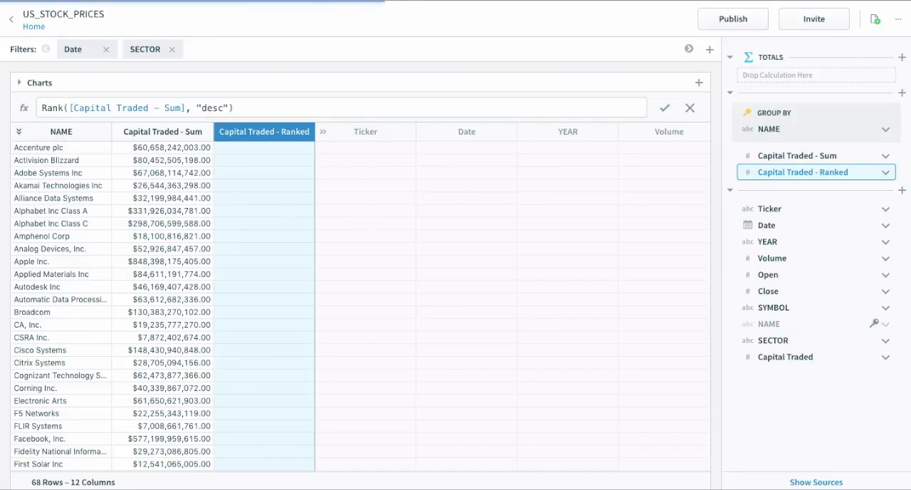
Sort the companies by the Capital Traded - Ranked column in ascending order and look through the top names.
left_click(310, 132)
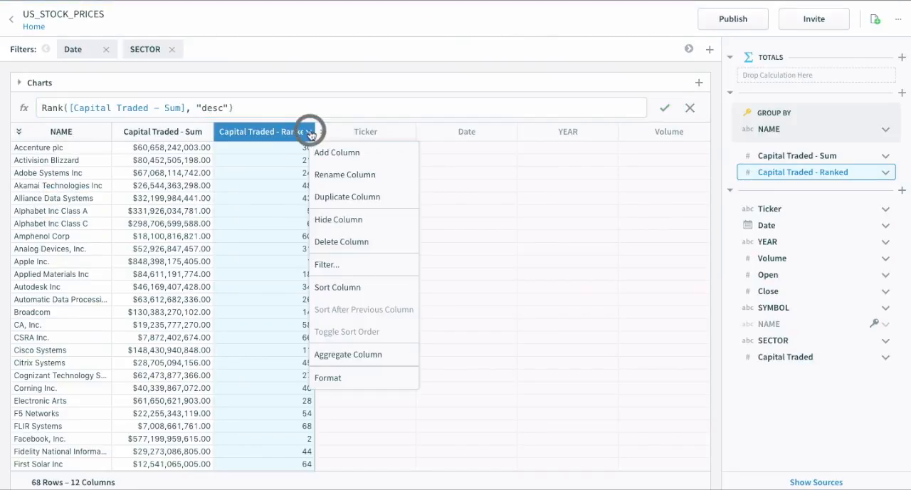
left_click(332, 283)
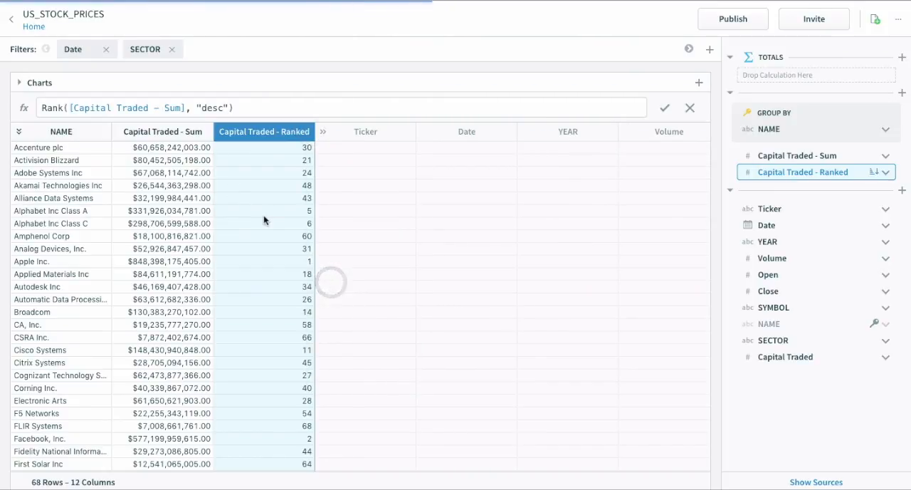
left_click(264, 220)
left_click(92, 147)
key("Down")
key("Down")
key("Down")
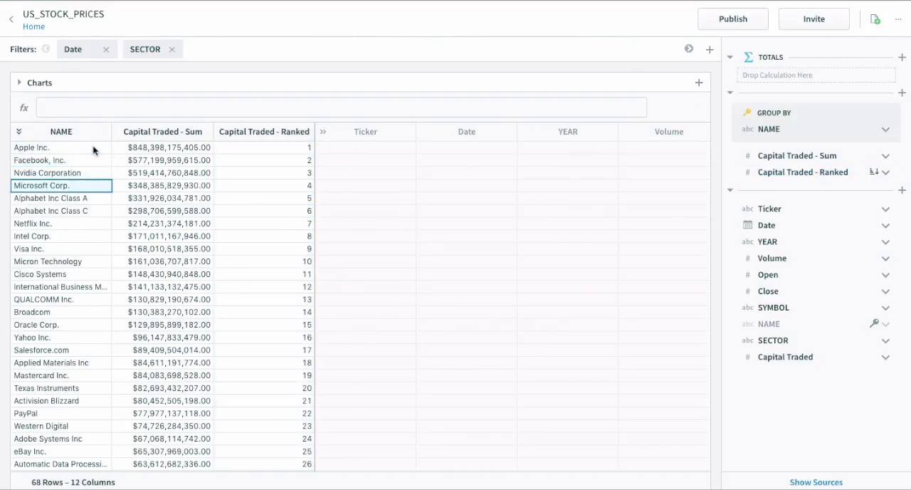
Filter the Capital Traded - Ranked column to the range 1 to 10.
right_click(242, 131)
left_click(287, 255)
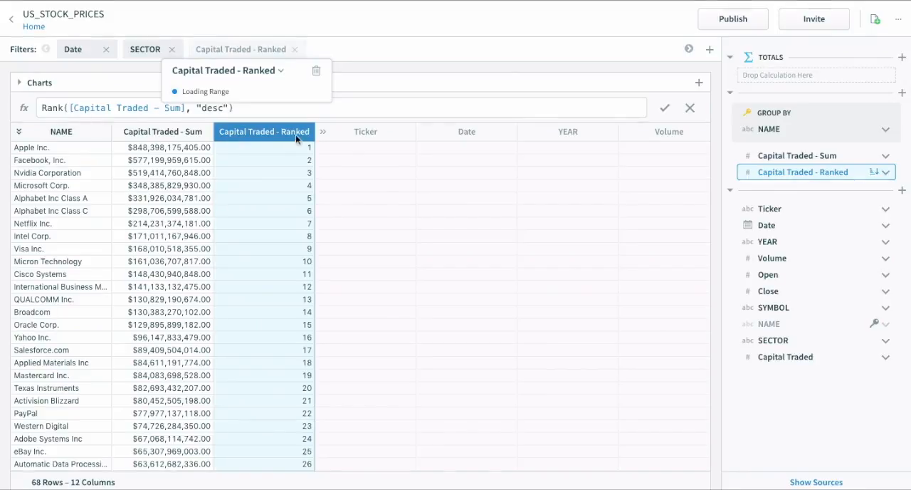
left_click(223, 188)
left_click(214, 167)
type("1")
key("Tab")
type("10")
key("Return")
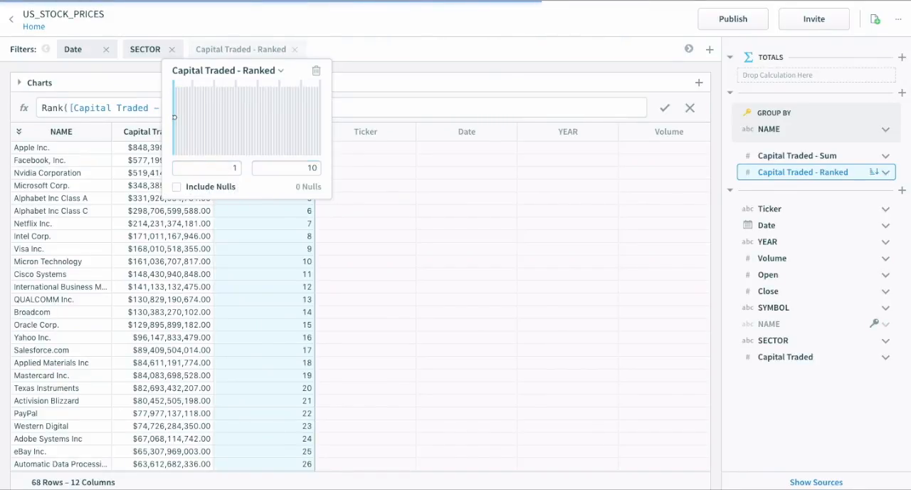
left_click(366, 54)
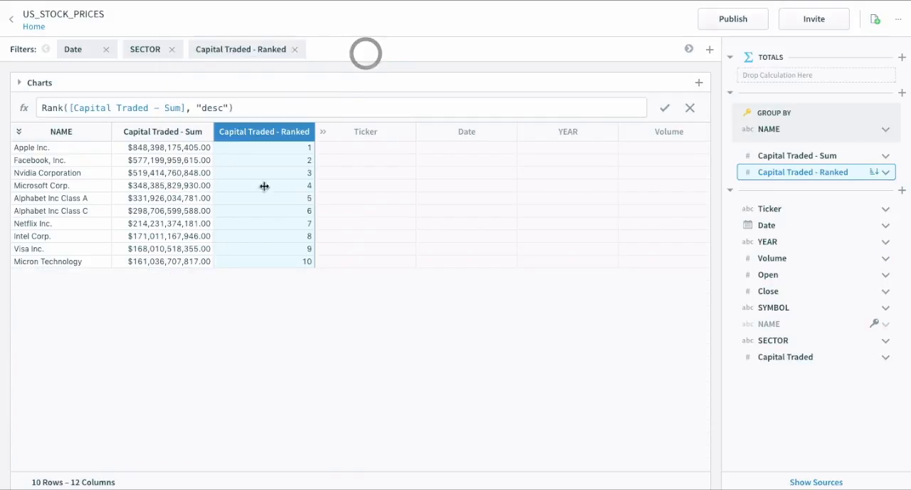
left_click(116, 197)
left_click(234, 175)
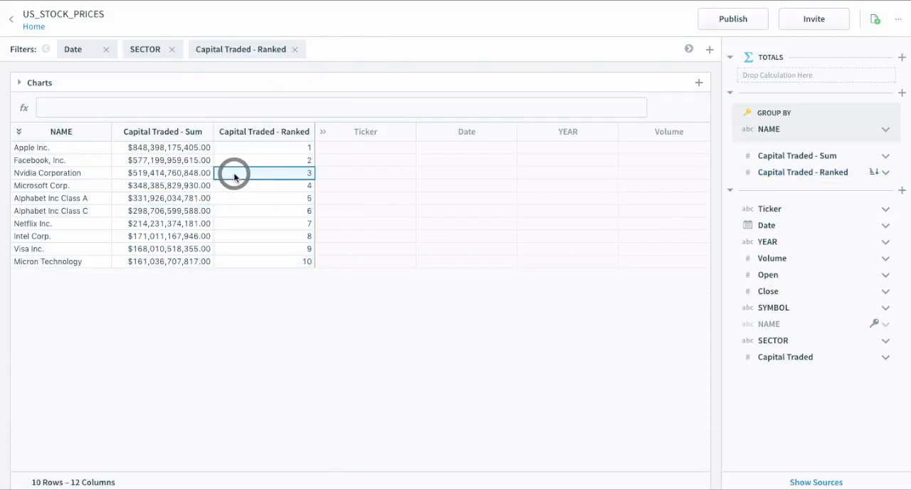
left_click(234, 177)
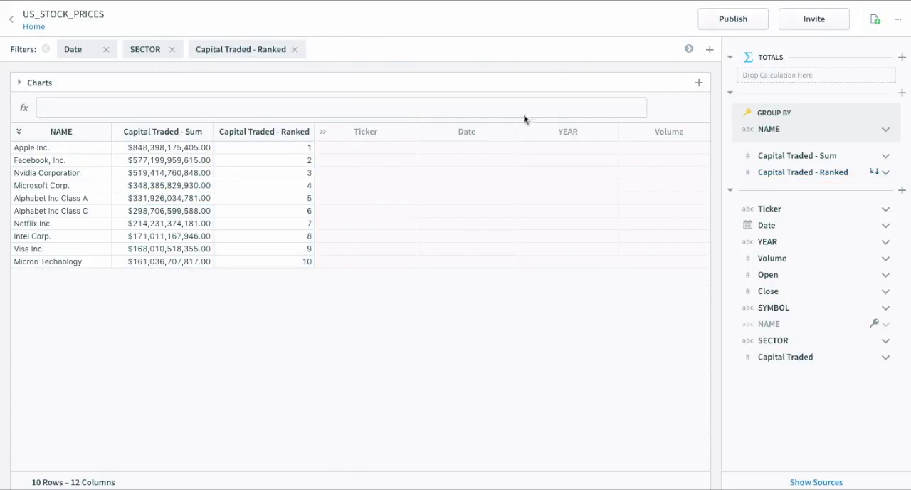
Add a chart with NAME on the X axis, the sum of Capital Traded on the Y axis, and NAME as color.
left_click(698, 83)
mouse_move(733, 136)
left_mouse_down()
mouse_move(746, 135)
mouse_move(647, 147)
mouse_move(629, 162)
left_mouse_up()
mouse_move(768, 128)
left_mouse_down()
mouse_move(710, 264)
mouse_move(637, 281)
mouse_move(608, 267)
left_mouse_up()
left_click_drag(783, 353, 610, 192)
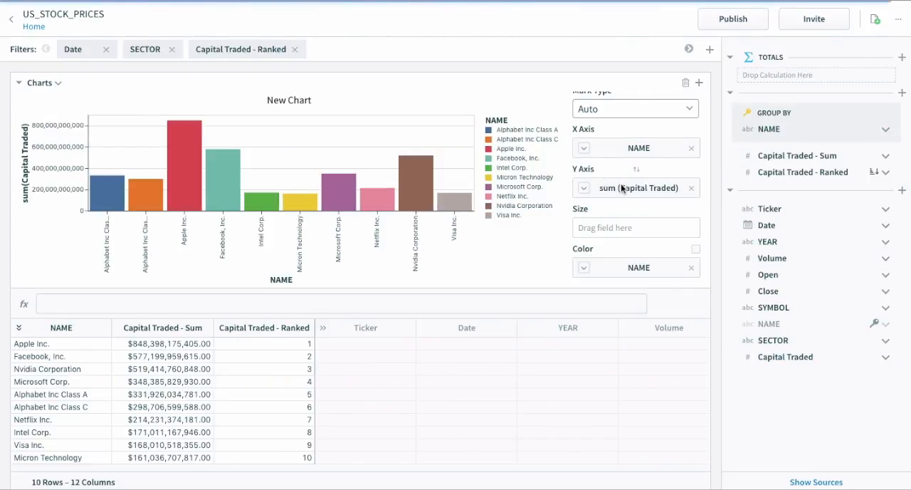
Sort the chart's NAME axis in descending order by the sum of the Capital Traded field.
left_click(583, 146)
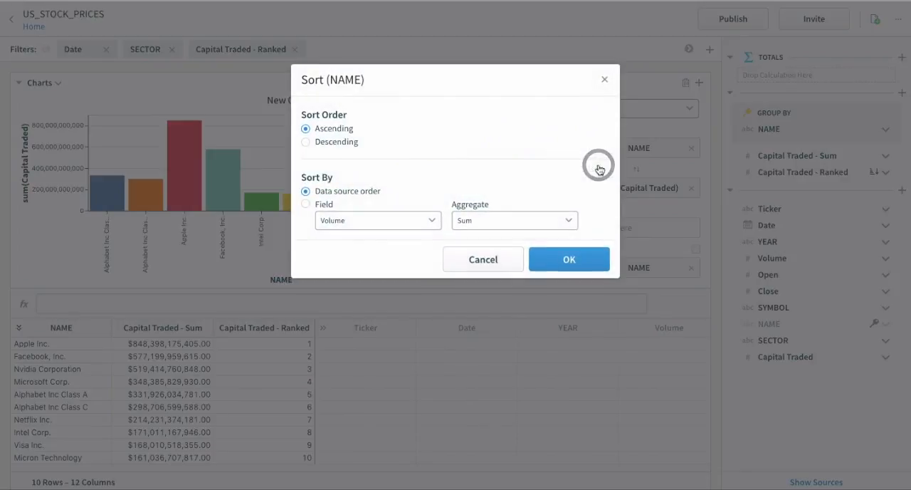
left_click(332, 141)
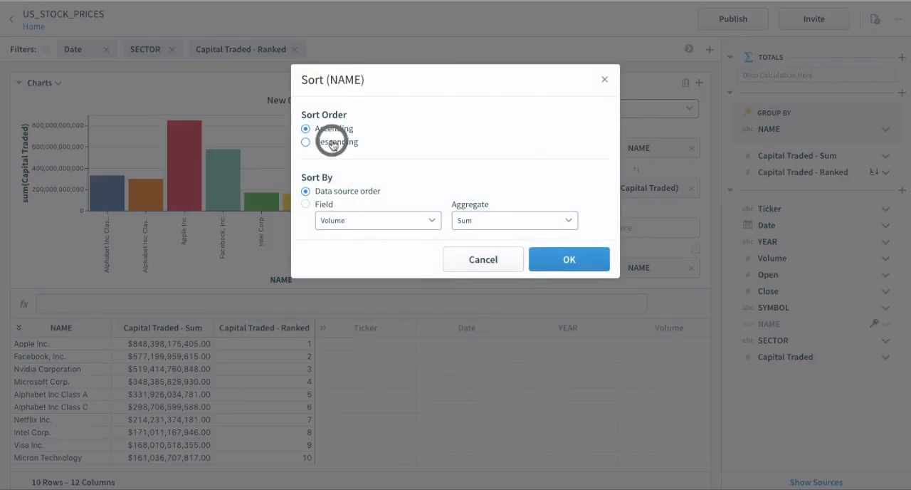
left_click(325, 204)
left_click(334, 218)
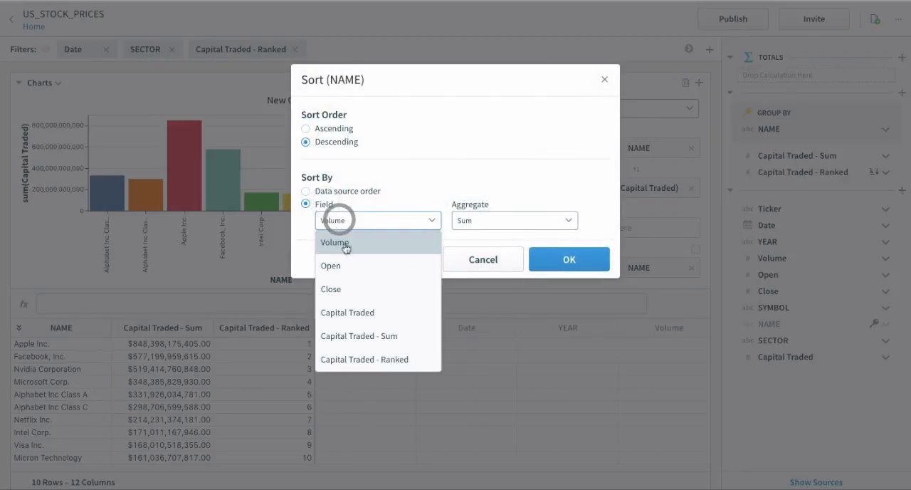
left_click(356, 310)
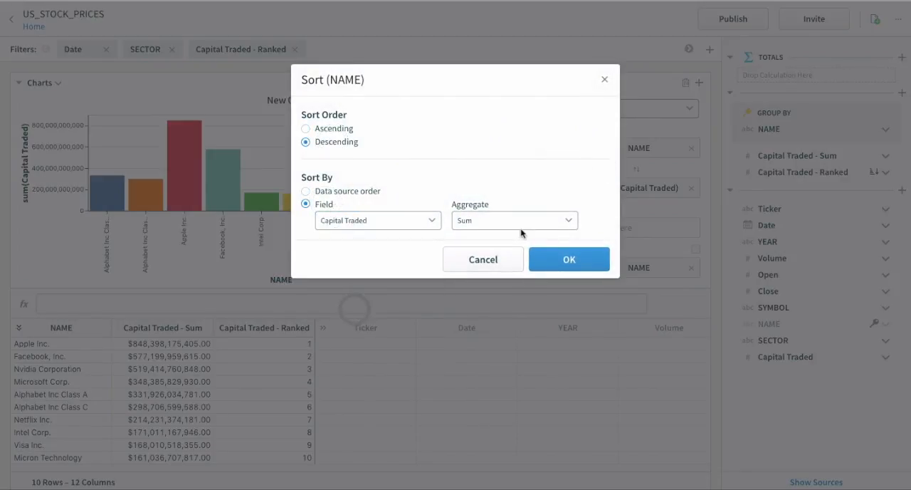
left_click(558, 261)
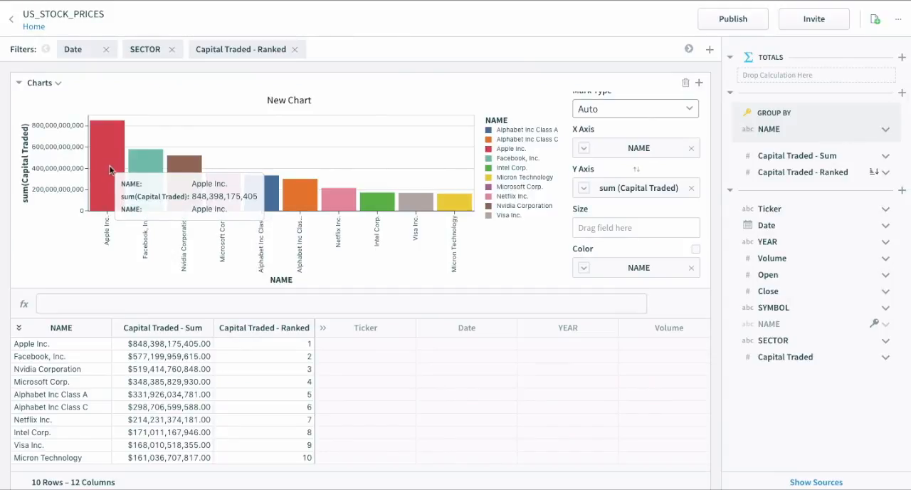
Title the chart Top 10 IT Companies - Capital Traded.
double_click(291, 103)
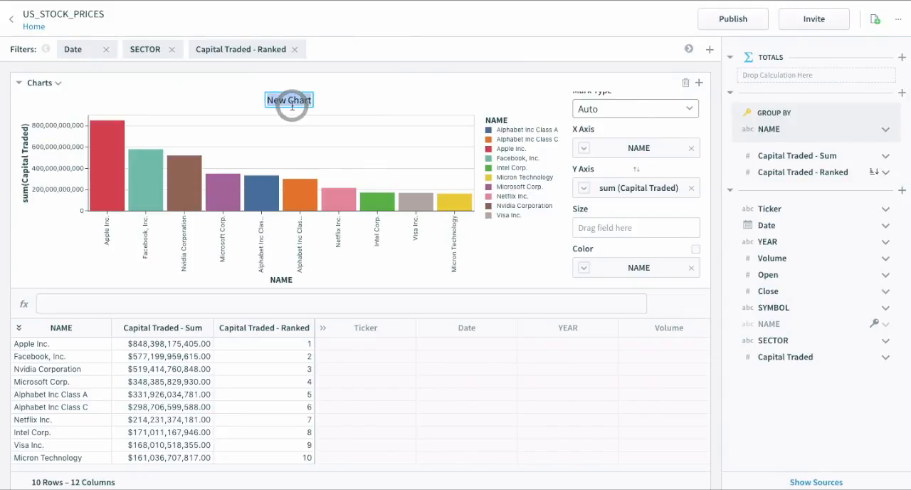
type("Top 10 IT")
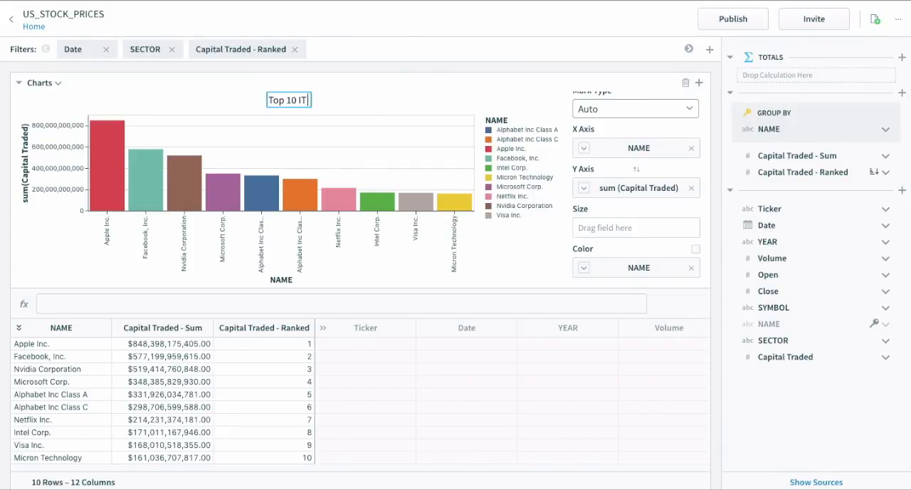
type(" Companies - Capital Traded")
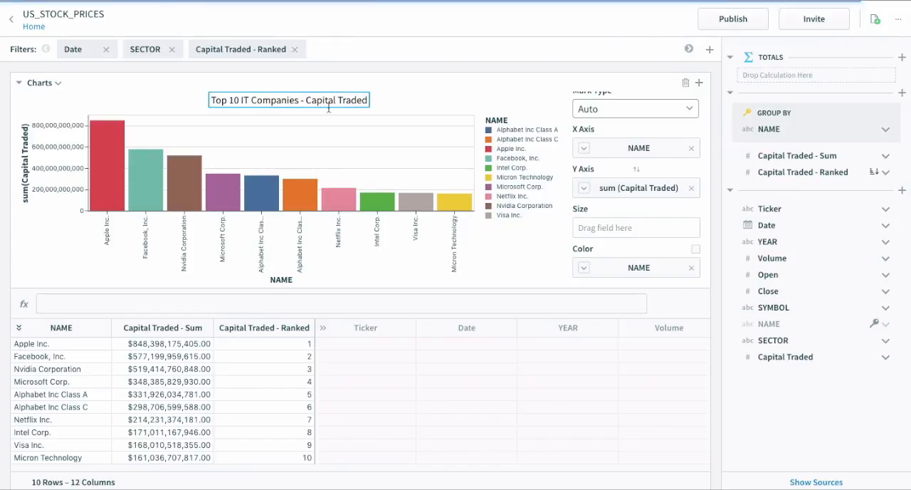
key("Return")
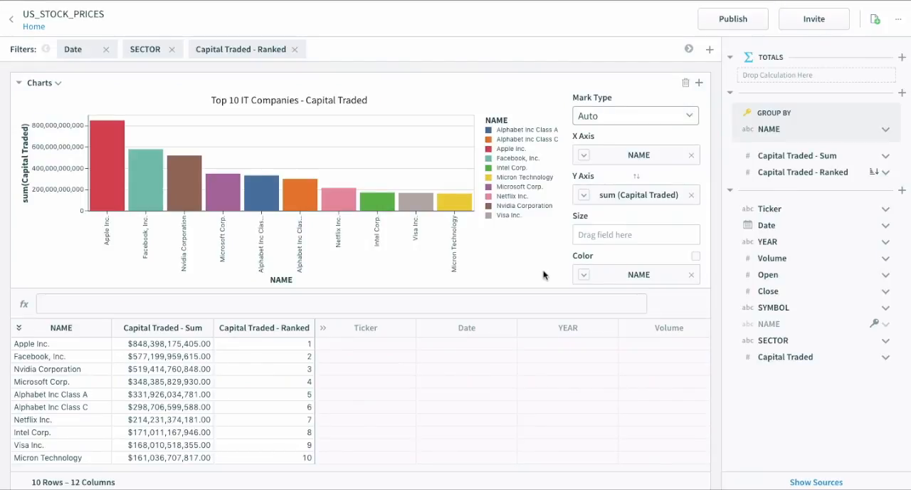
Truncate the Date column to the week and group the rows within NAME by the resulting Date - Week column.
left_click(796, 226)
right_click(796, 225)
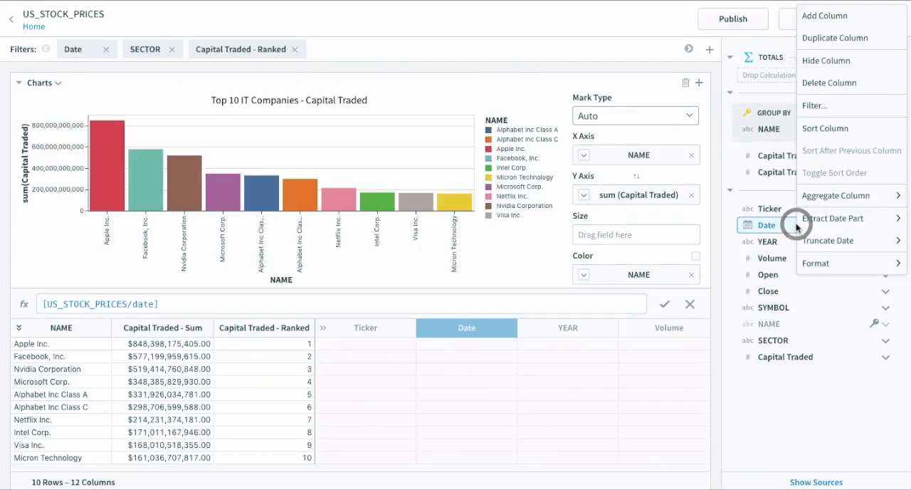
left_click(575, 396)
right_click(463, 324)
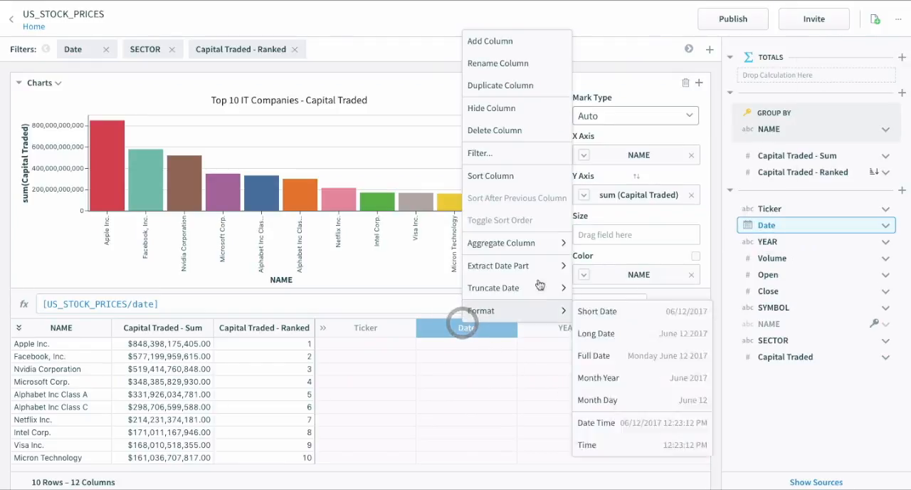
mouse_move(535, 287)
left_click(590, 377)
left_click_drag(775, 246, 771, 228)
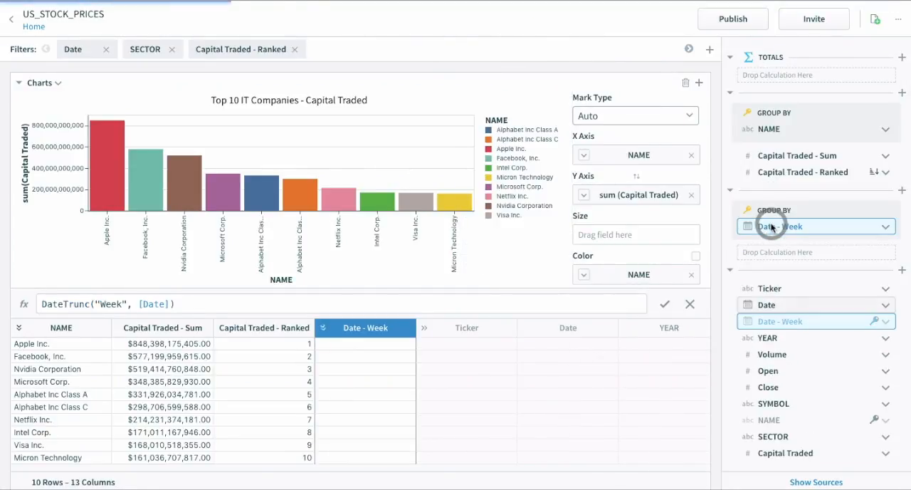
Collapse the charts area and examine the Date - Week values listed under the first company.
left_click(18, 81)
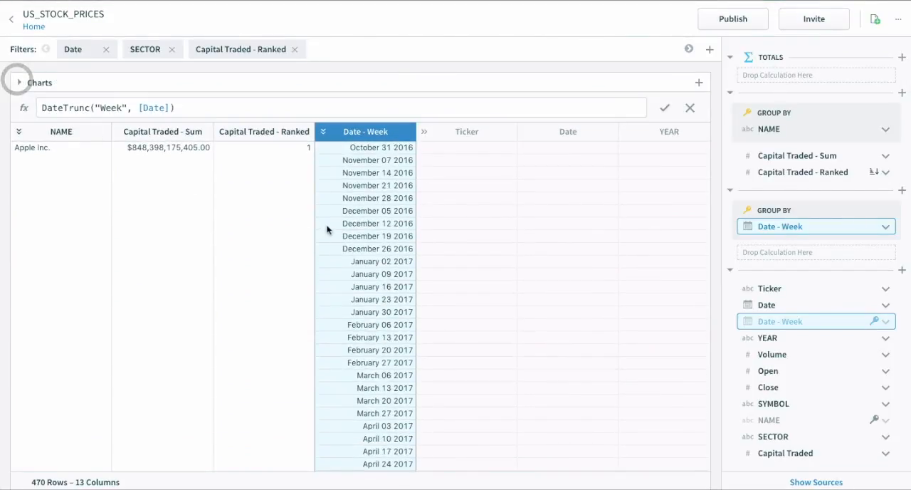
left_click(372, 208)
left_click(383, 149)
left_click(384, 159)
left_click(396, 171)
left_click(373, 161)
left_click(368, 147)
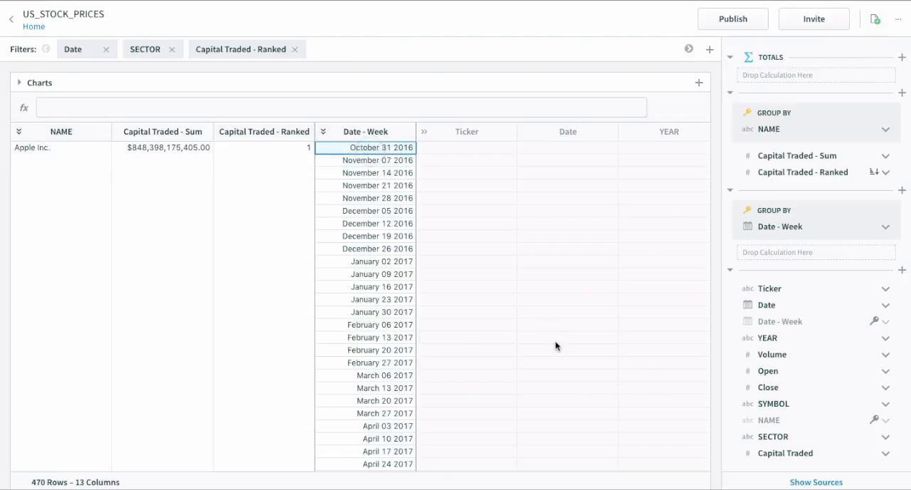
Add the sum of Capital Traded to the Date - Week grouping, named Capital Traded - Weekly Sum, and widen its column to fit.
left_click_drag(796, 455, 775, 257)
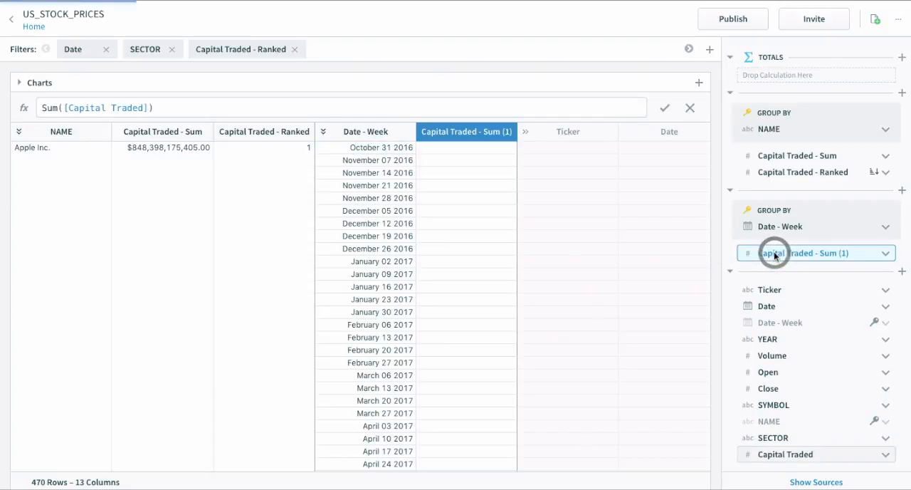
double_click(464, 135)
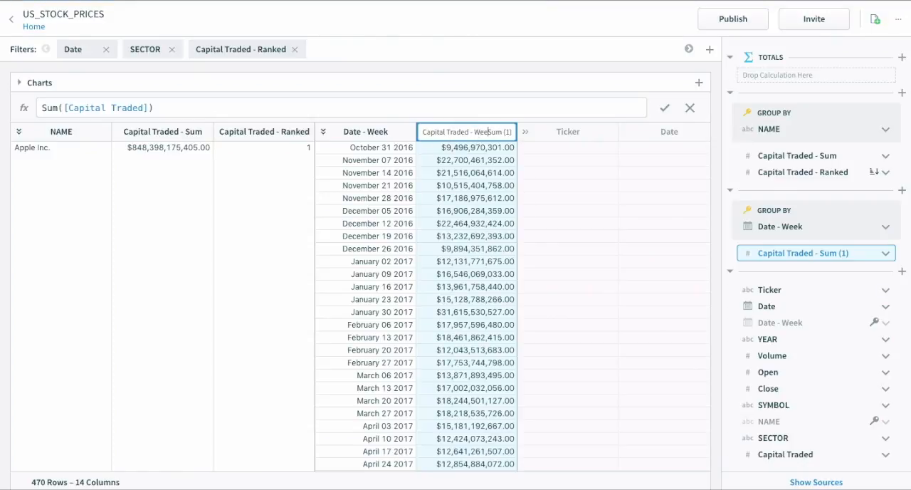
type("Weekly")
key("End")
key("BackSpace")
key("BackSpace")
key("BackSpace")
key("BackSpace")
key("Return")
left_click_drag(517, 140, 548, 138)
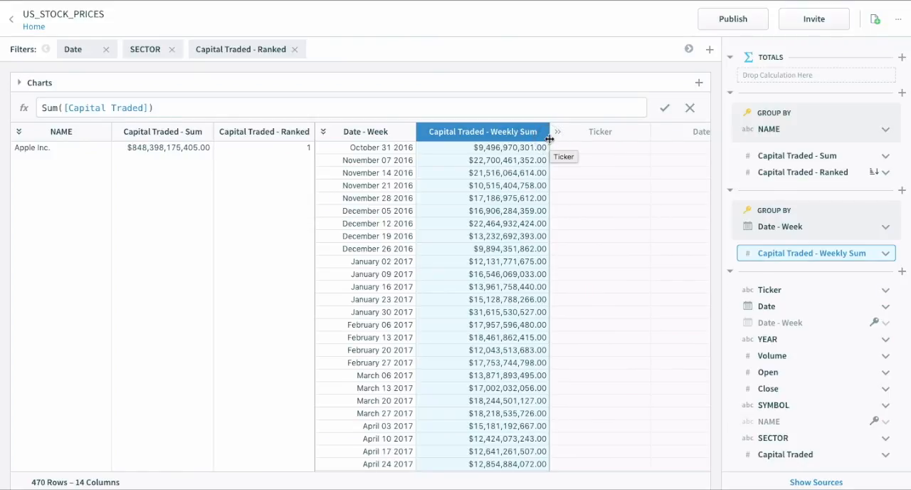
Add a column to the Date - Week grouping with the formula MovingAvg([Capital Traded - Weekly Sum], 6).
left_click(505, 128)
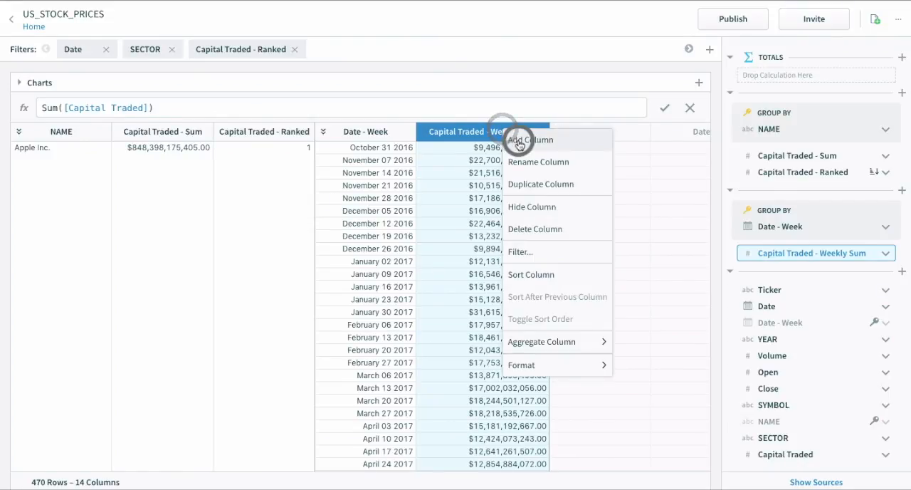
left_click(523, 139)
left_click(557, 104)
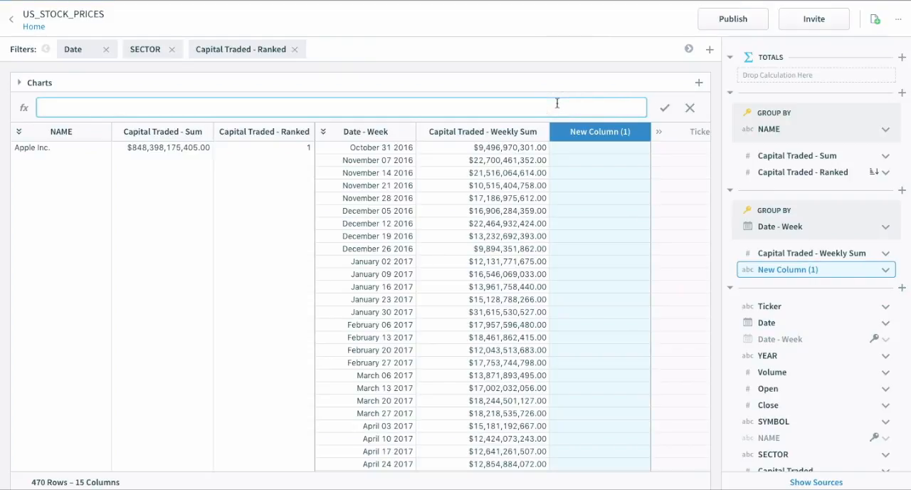
type("Mov")
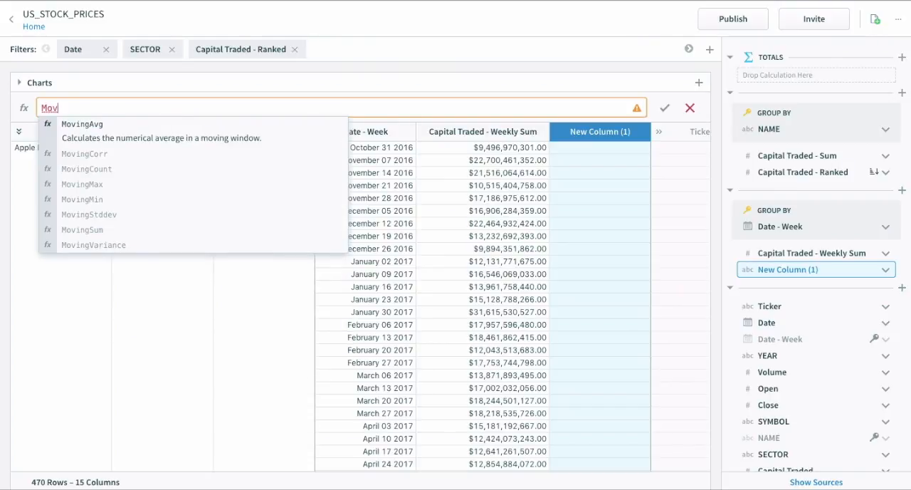
key("Tab")
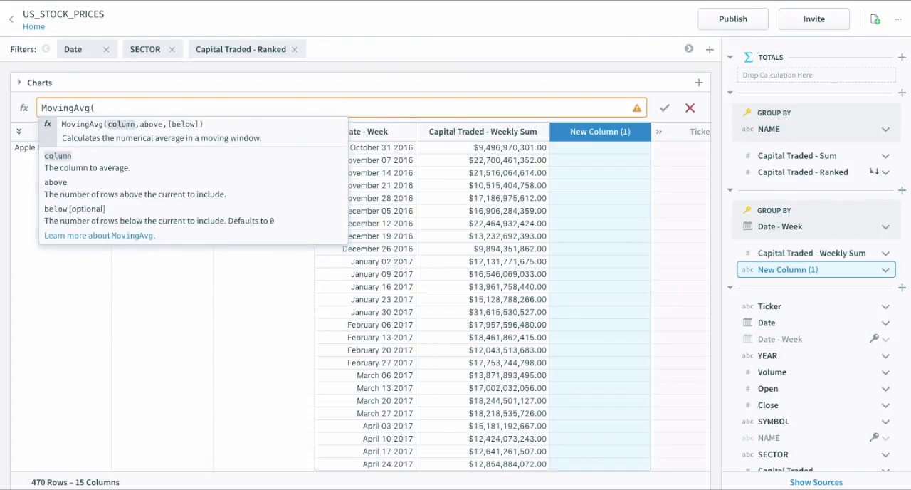
type("[Ca")
key("Down")
key("Down")
key("Down")
key("Tab")
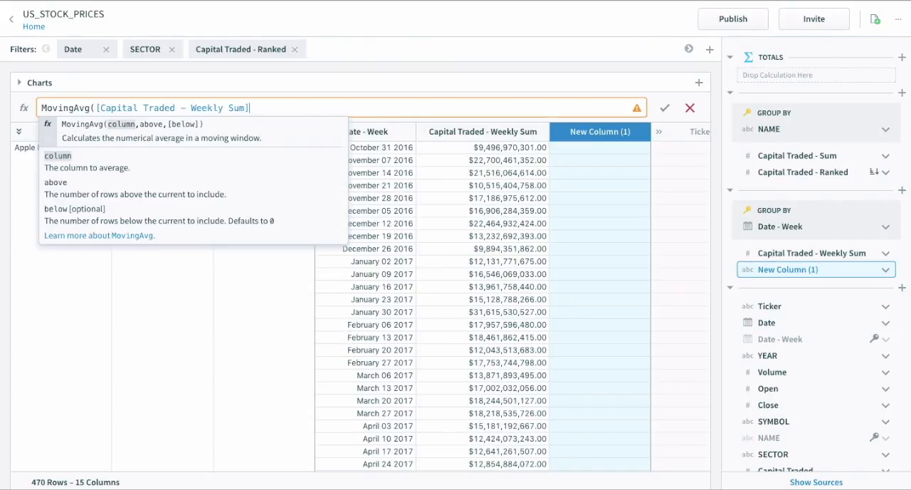
type(", ")
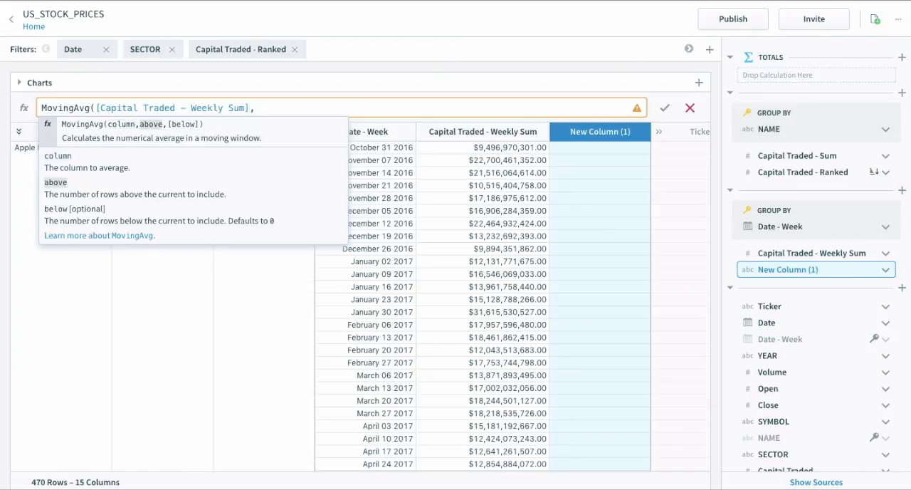
type("6)")
key("Return")
Rename the moving average column as Capital Traded - Weeking Moving Avg.
double_click(593, 132)
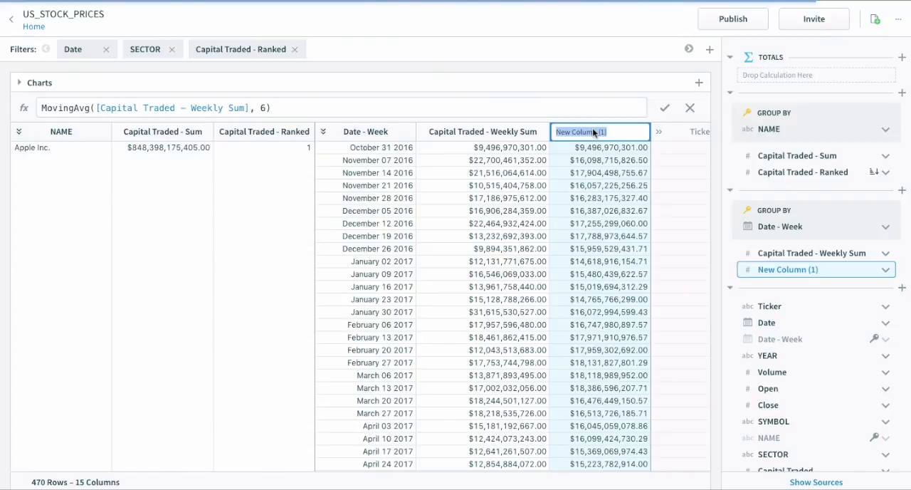
type("Capital Trade")
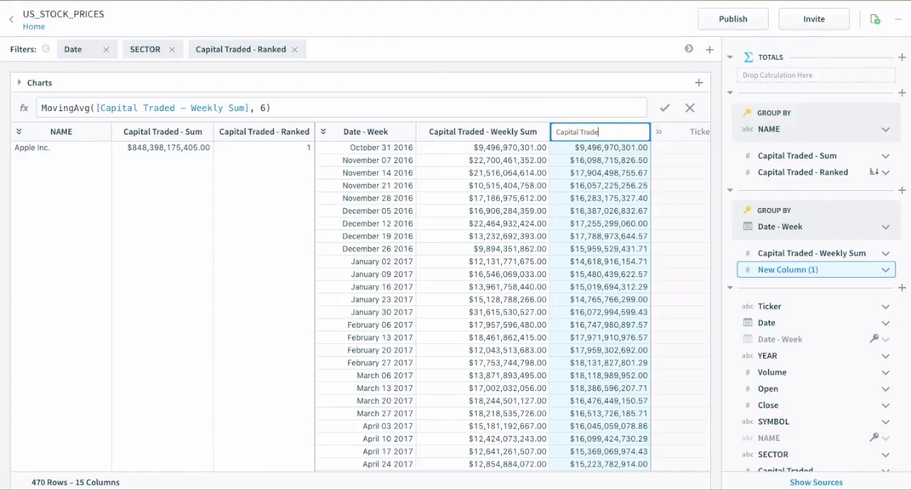
type("d - Weeking Moving Avg")
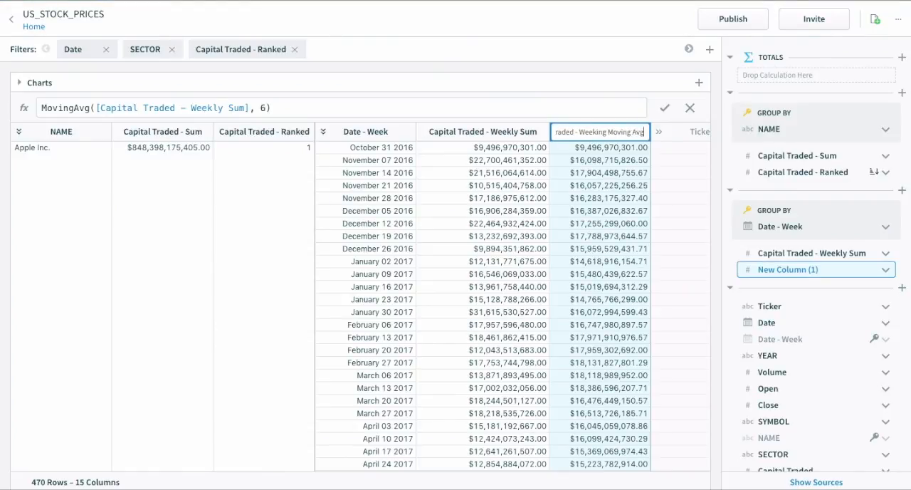
key("Return")
left_click(585, 166)
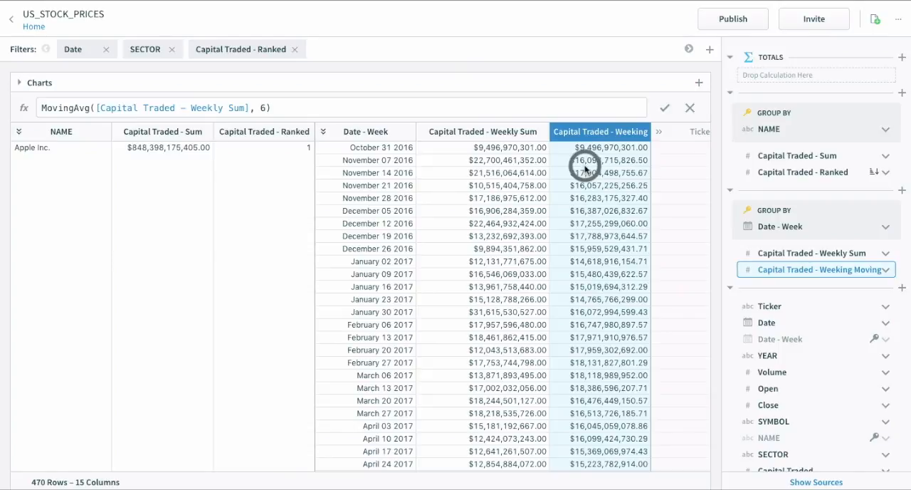
Create a new chart with Date - Week on the X axis, Capital Traded - Weeking Moving Avg on the Y axis and NAME as color.
left_click(699, 83)
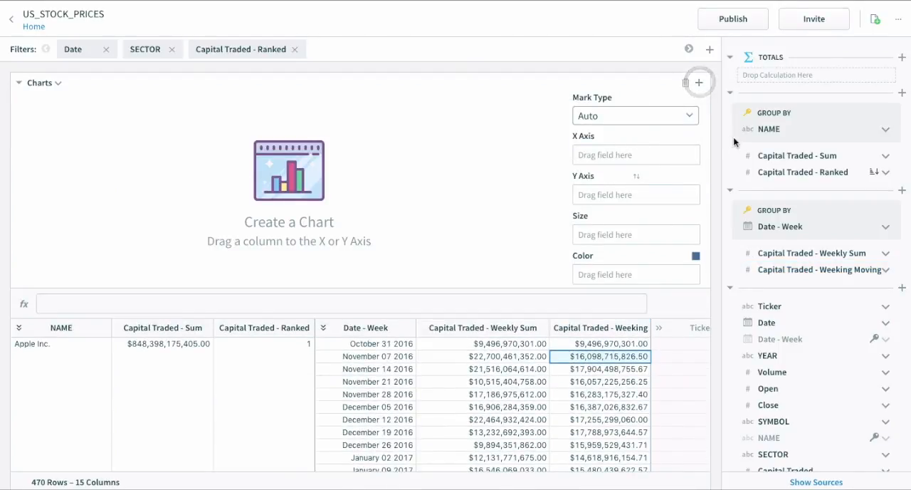
left_click_drag(779, 227, 625, 157)
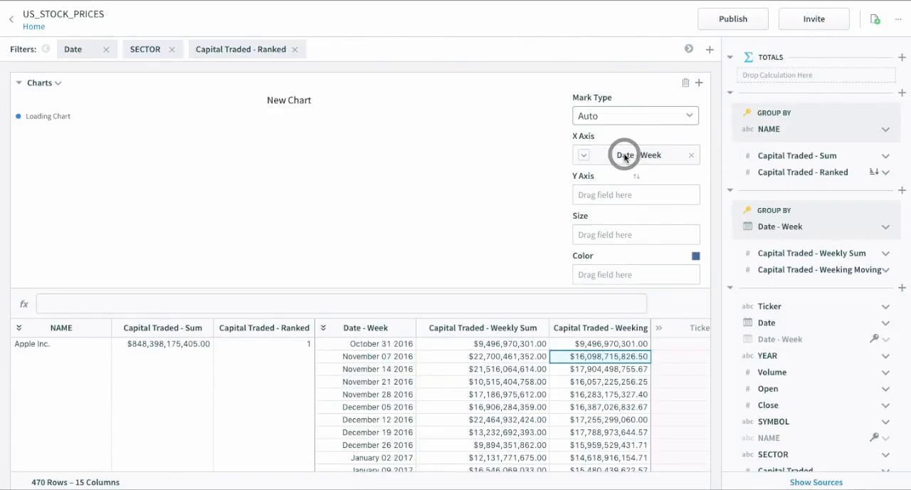
left_click_drag(819, 270, 636, 194)
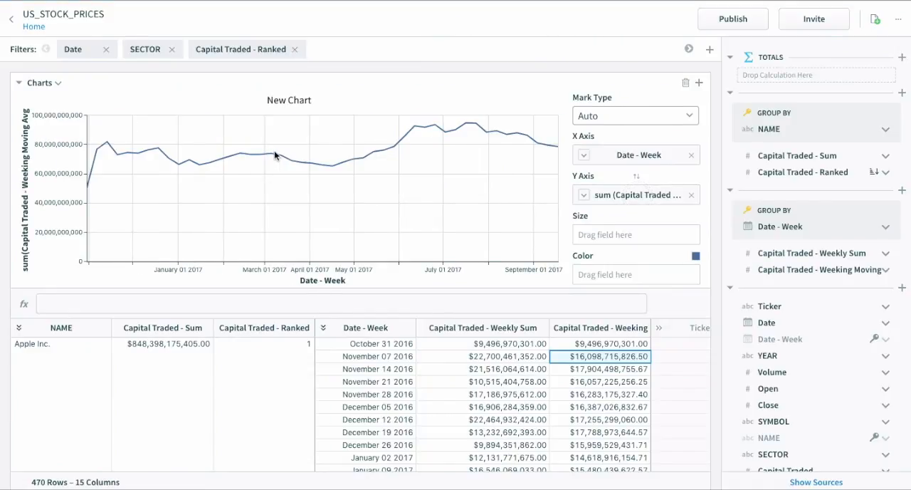
left_click_drag(767, 128, 597, 272)
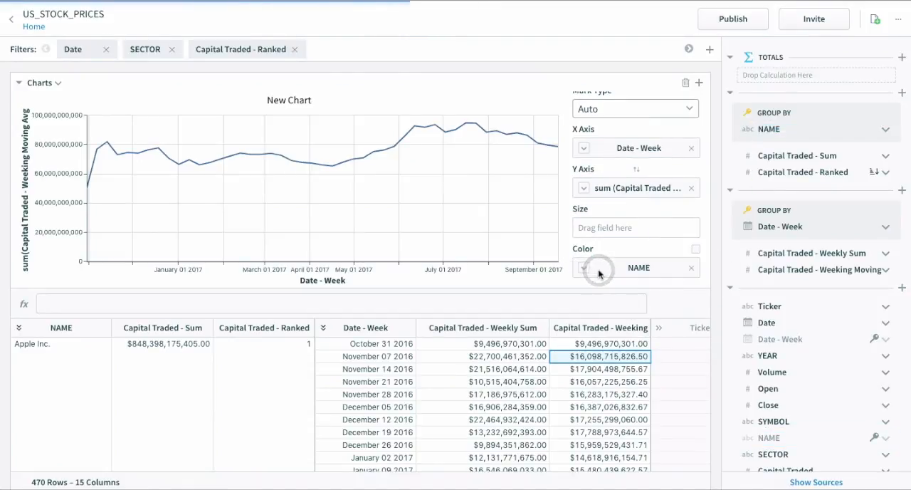
mouse_move(355, 125)
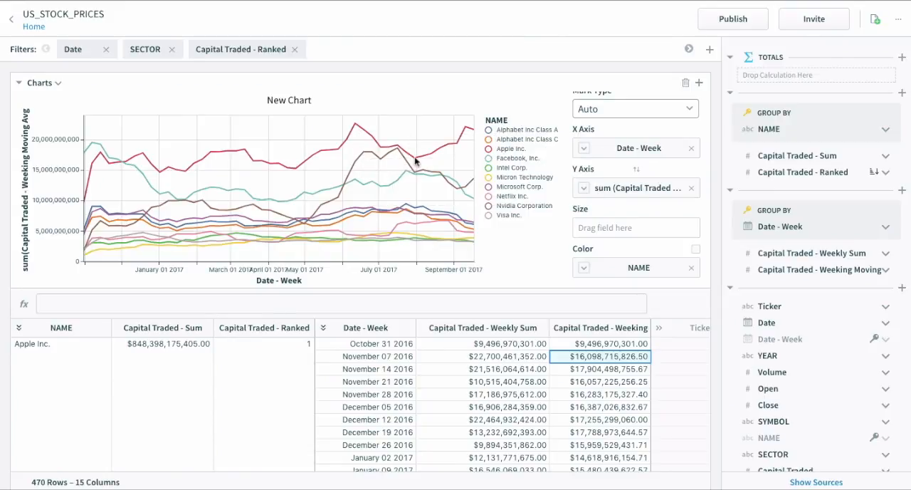
mouse_move(415, 162)
mouse_move(362, 157)
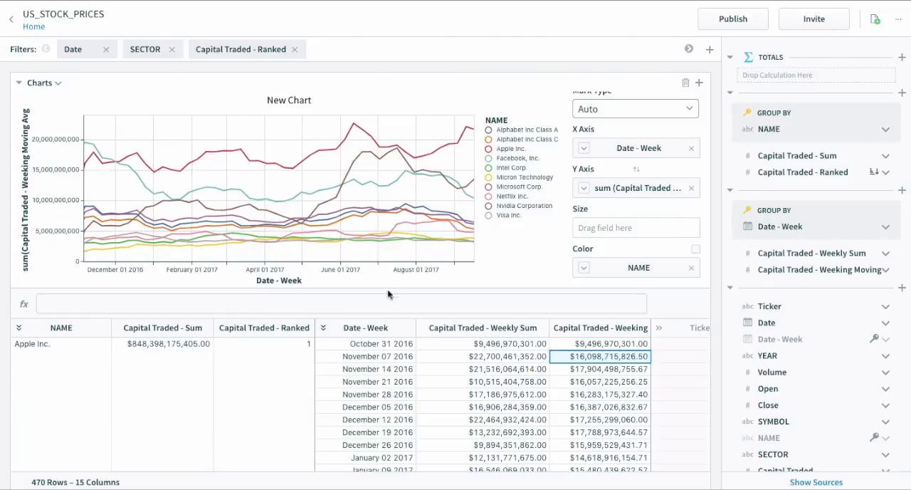
Title the new chart Top 10 Companies - 6 Week Average.
double_click(301, 99)
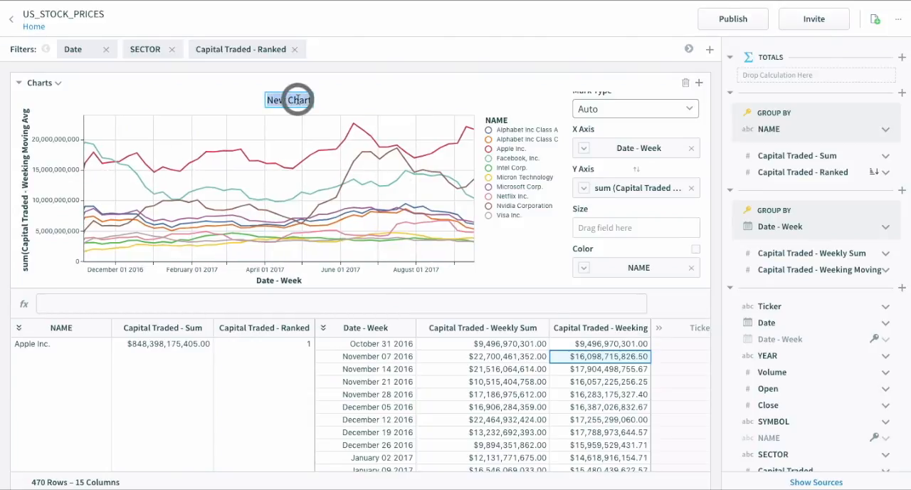
type("Top 10 Co")
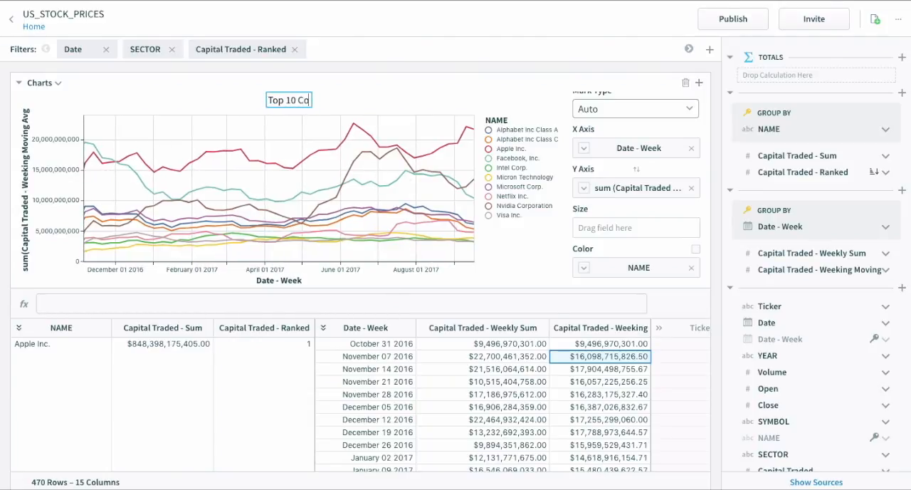
type("mpanies - 6 Week Average")
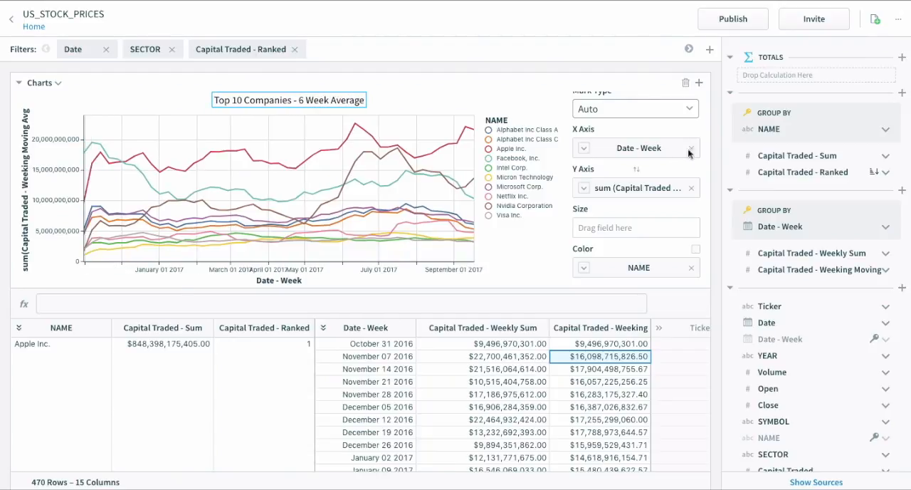
key("Return")
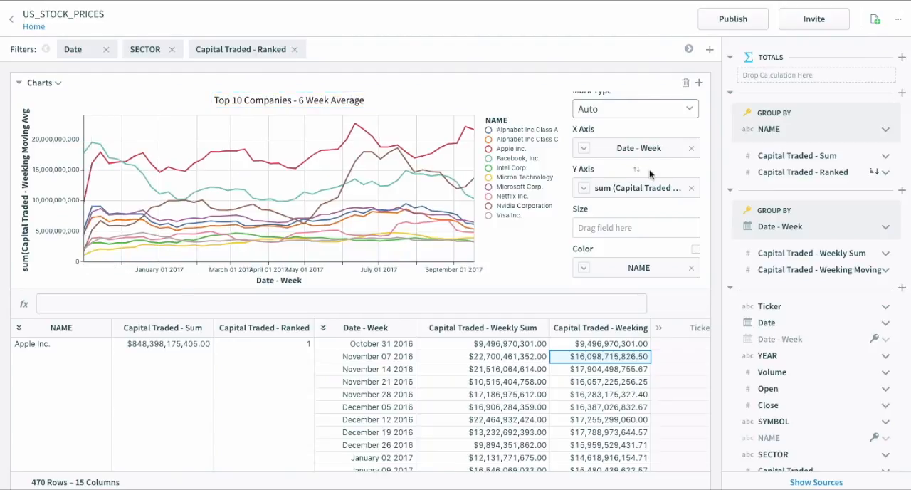